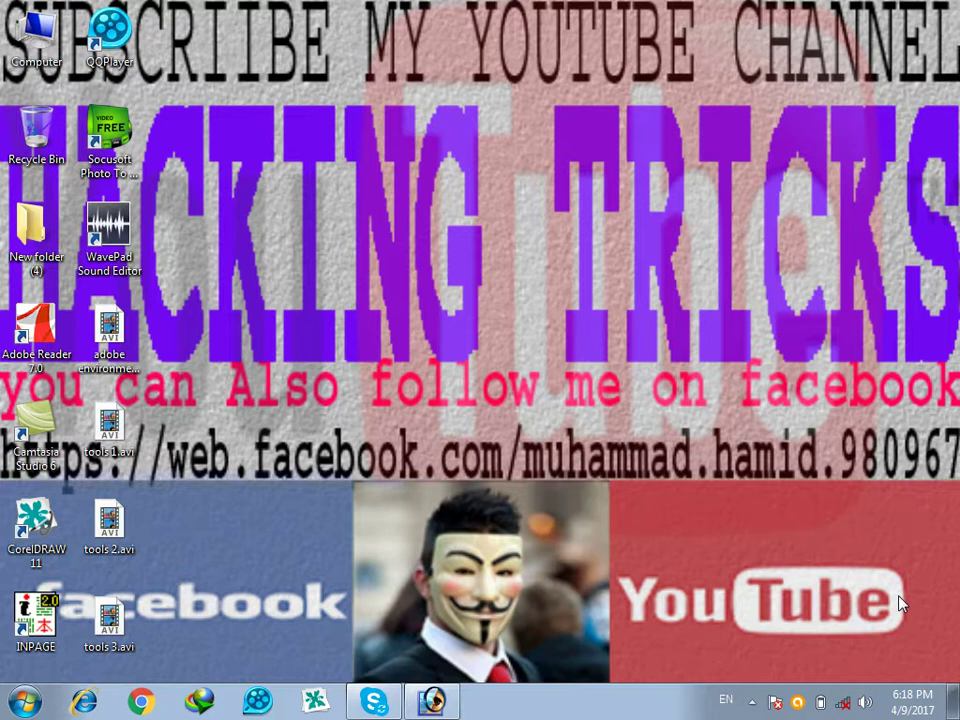
Step: Create a new blank white 2433 × 2433 px document and maximize its window
{"action": "left_click", "coordinate": [430, 698]}
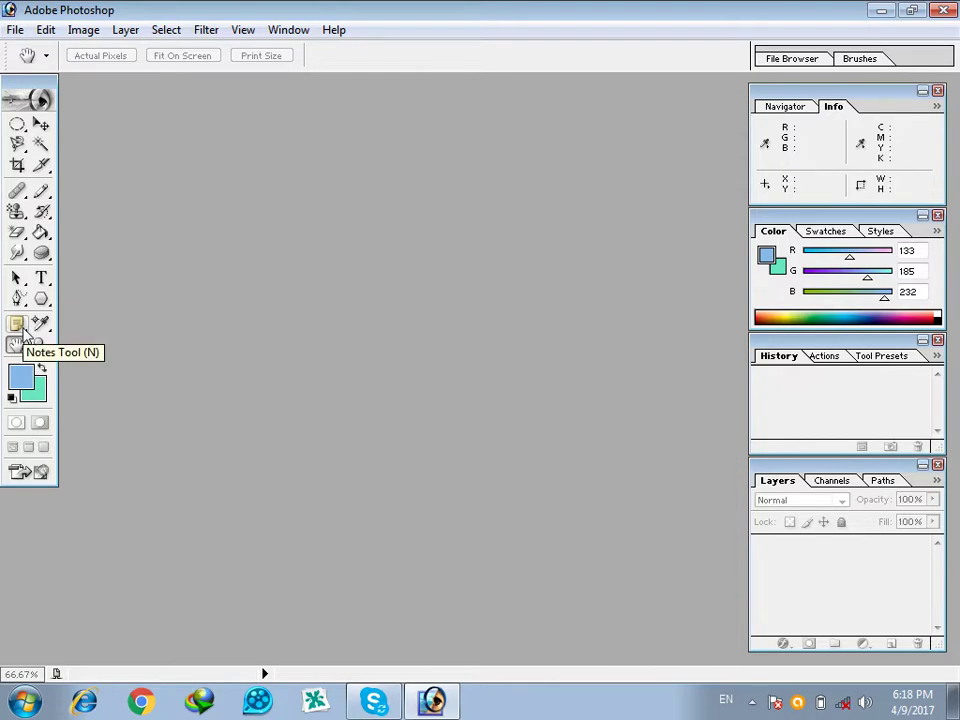
{"action": "key", "text": "ctrl+n"}
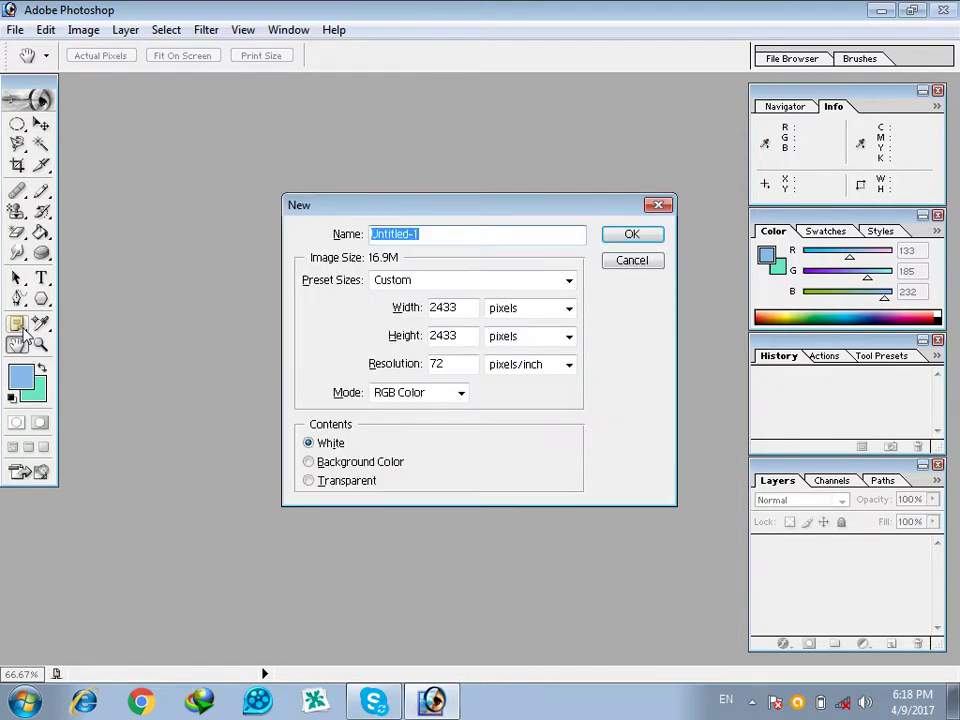
{"action": "key", "text": "Return"}
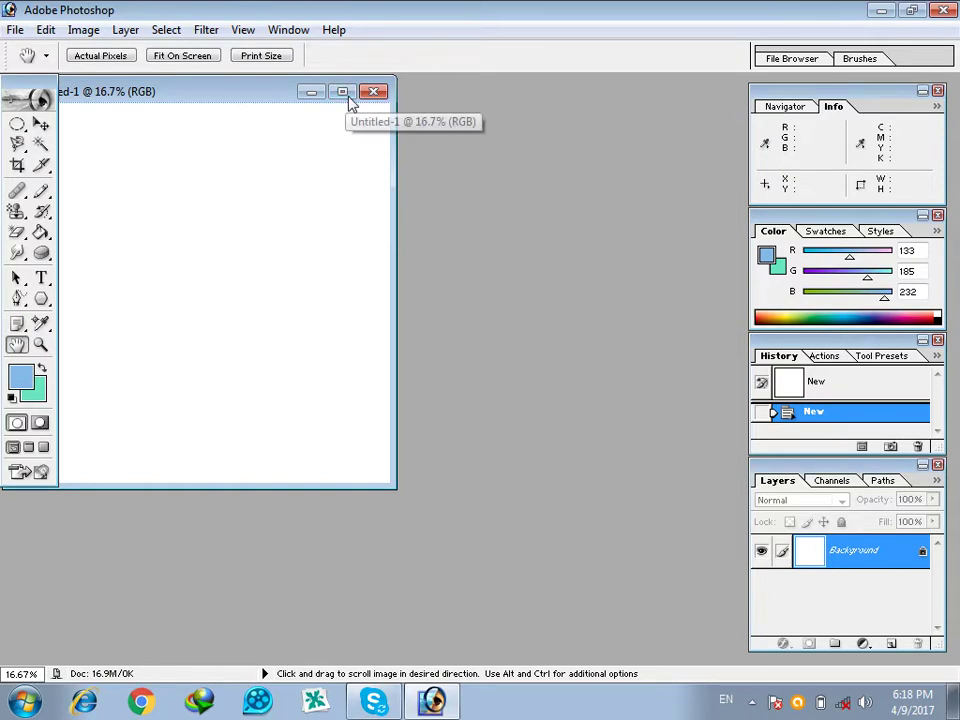
{"action": "left_click", "coordinate": [349, 97]}
Step: Preview the document for printing, cancel it, and bring up the Open dialog
{"action": "key", "text": "ctrl+alt+p"}
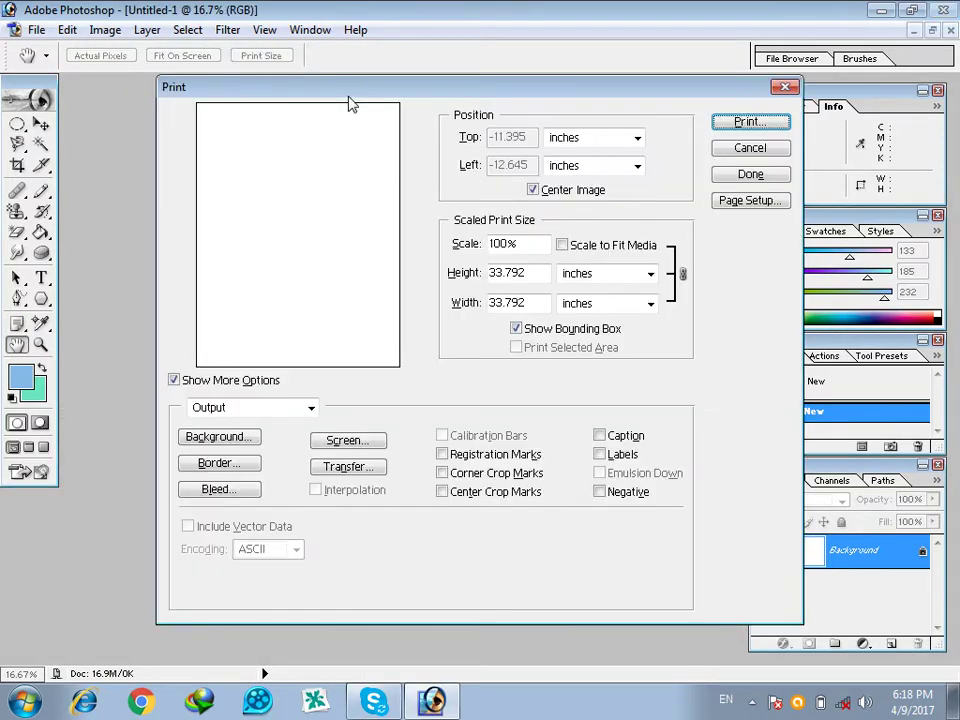
{"action": "left_click", "coordinate": [729, 148]}
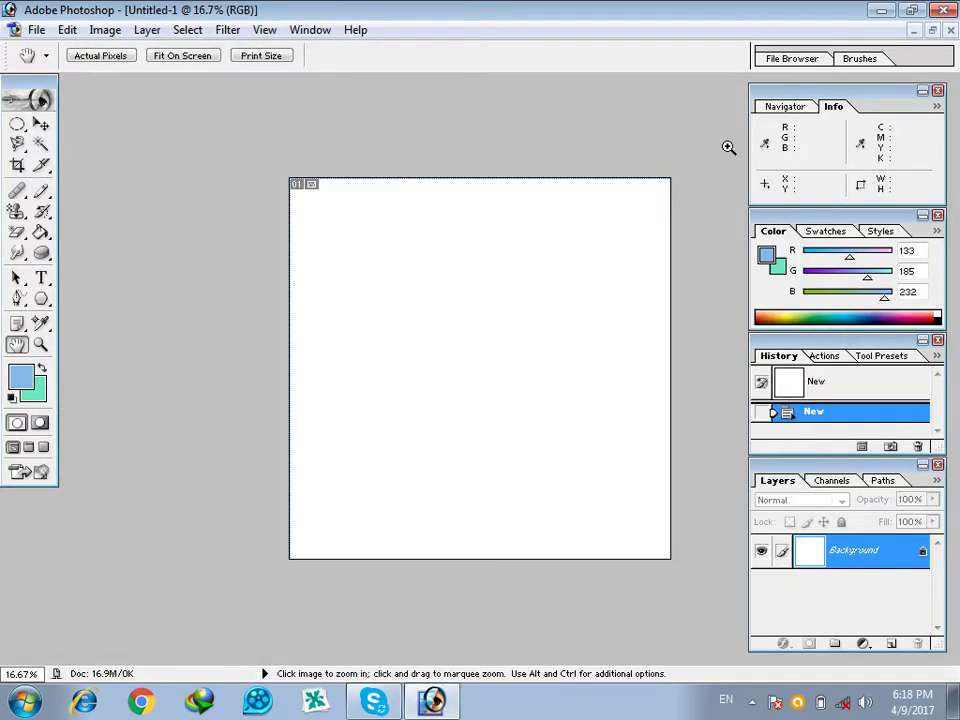
{"action": "key", "text": "ctrl+o"}
Step: Open Penguins.jpg and make the Notes tool active instead of the Color Sampler
{"action": "double_click", "coordinate": [557, 302]}
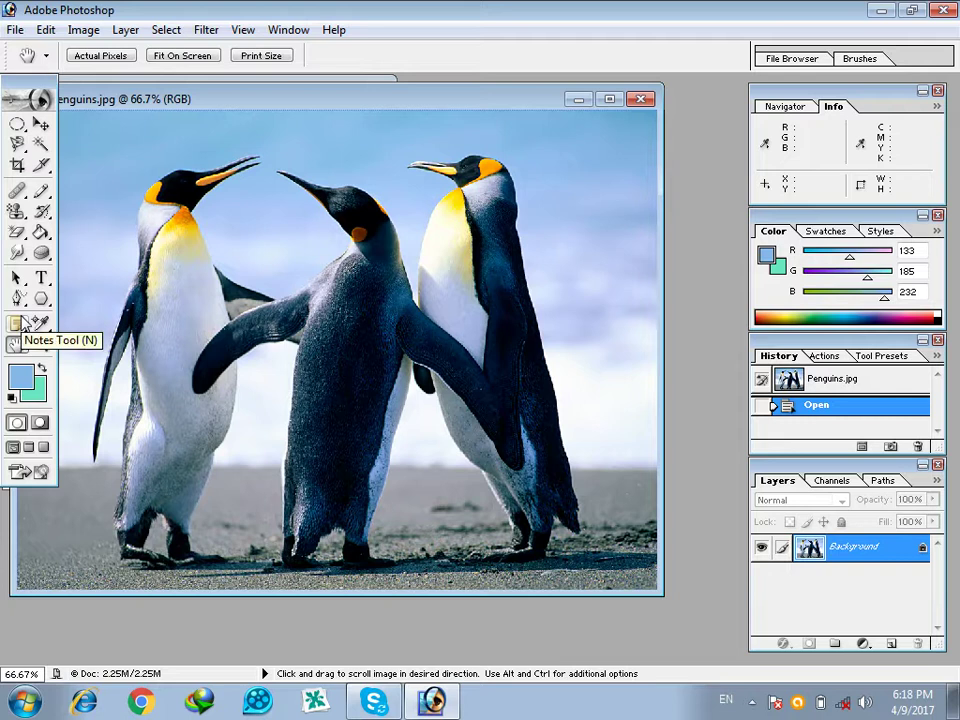
{"action": "left_click", "coordinate": [42, 321]}
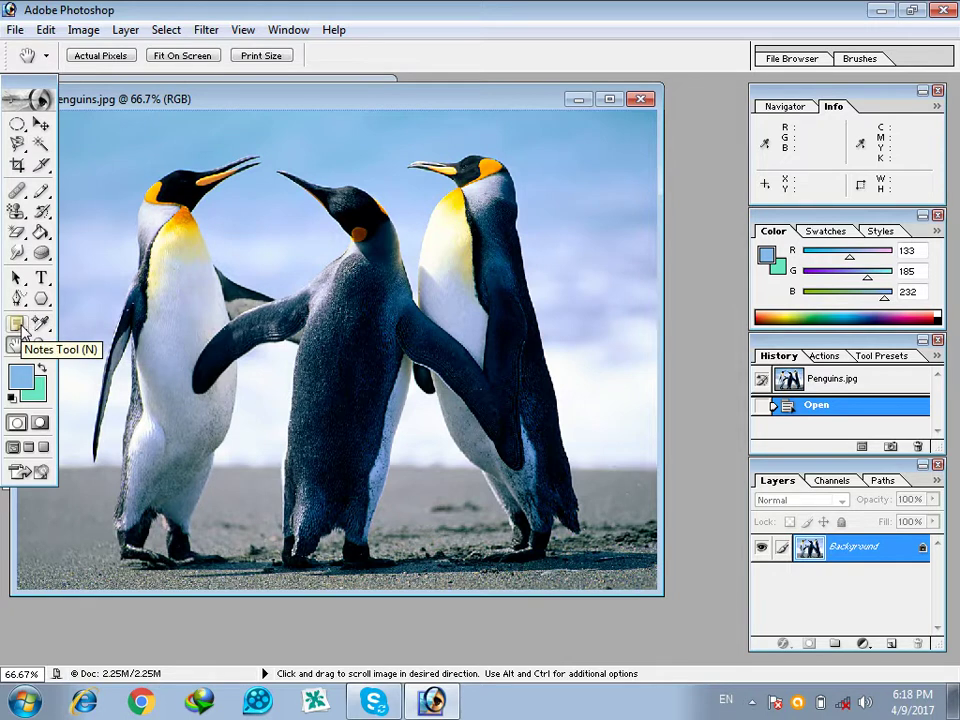
{"action": "left_click", "coordinate": [18, 325]}
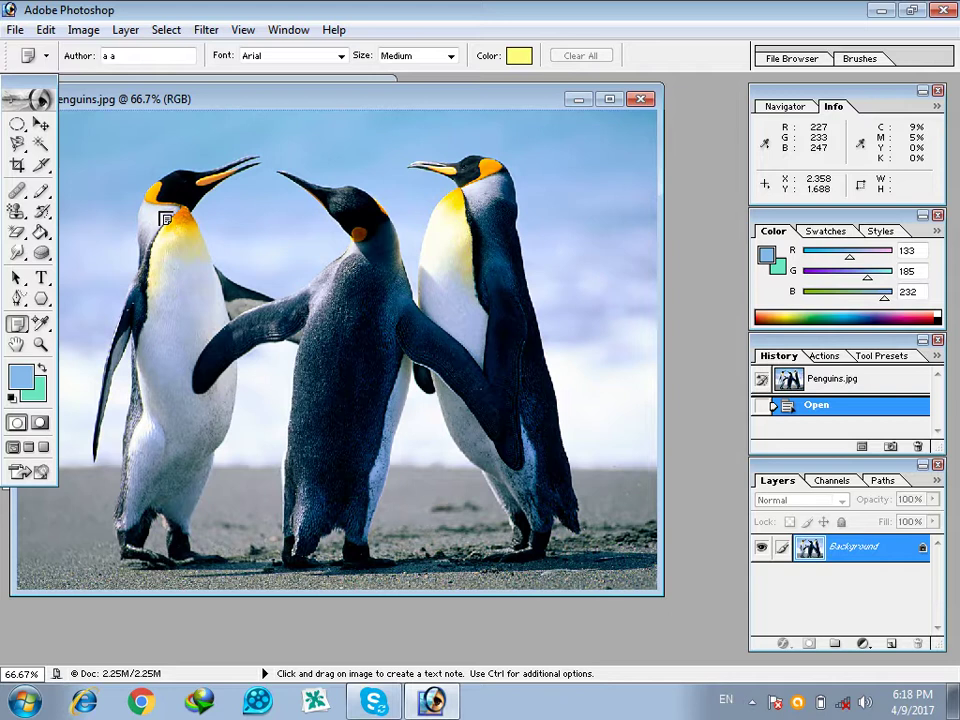
Step: Add a note reading 'jkasdhklkgsaaAS' by the left penguin's head and collapse it to its icon
{"action": "left_click", "coordinate": [166, 218]}
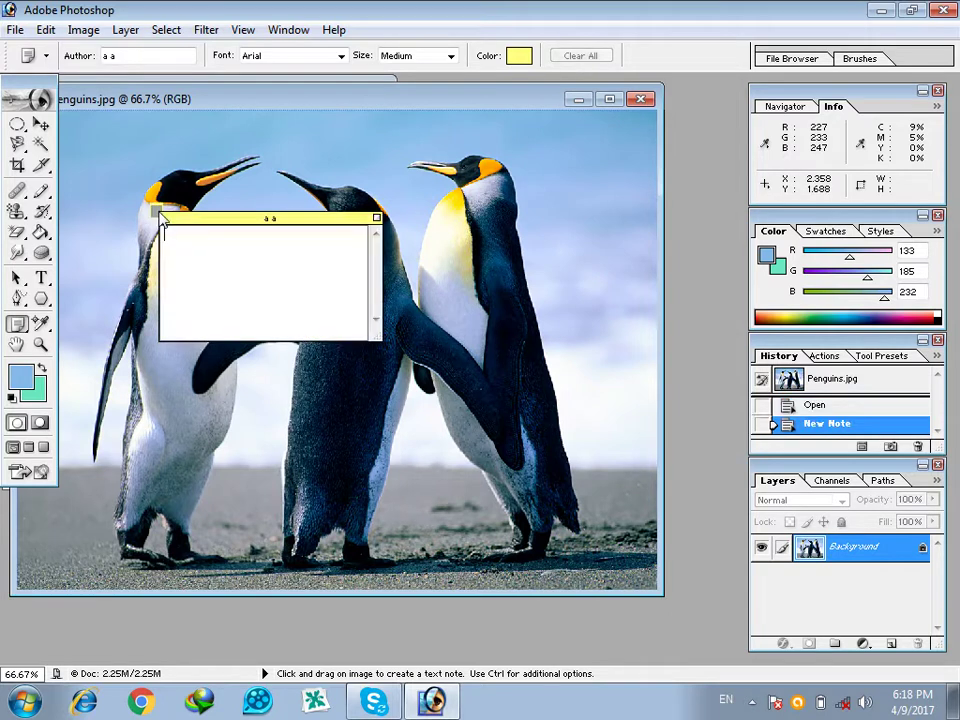
{"action": "type", "text": "jkasdhklkgsa"}
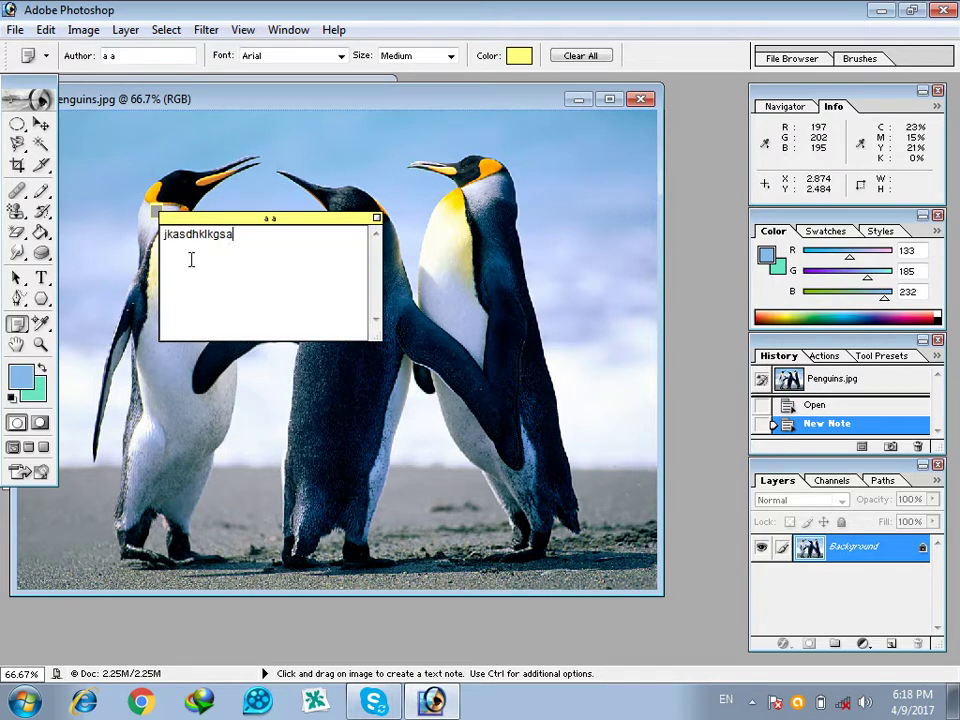
{"action": "type", "text": "aAS"}
{"action": "left_click", "coordinate": [376, 217]}
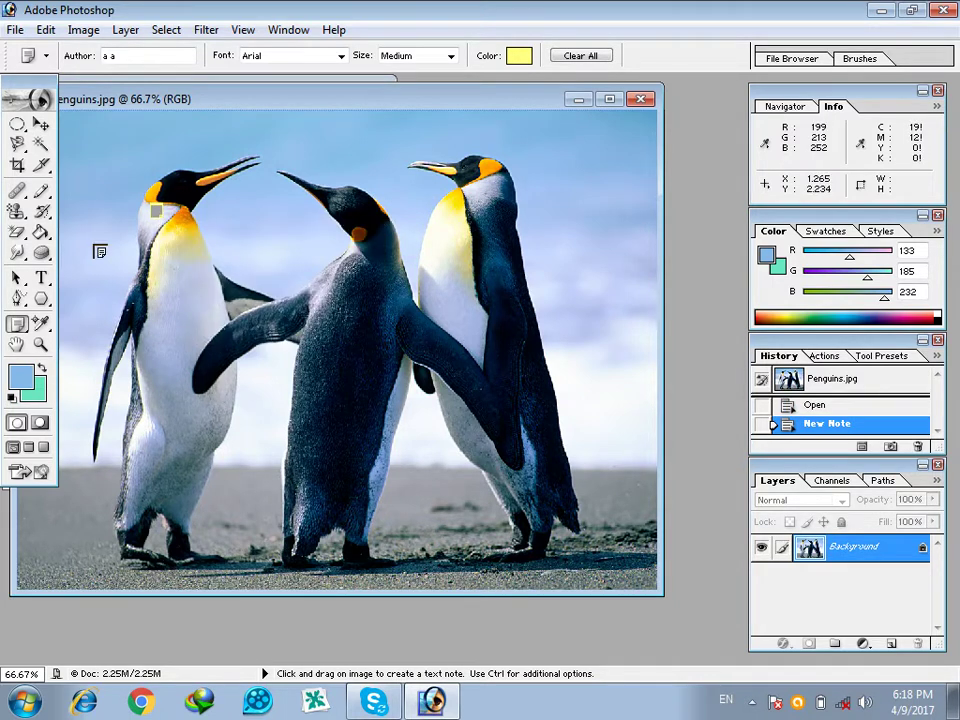
{"action": "left_click", "coordinate": [18, 330]}
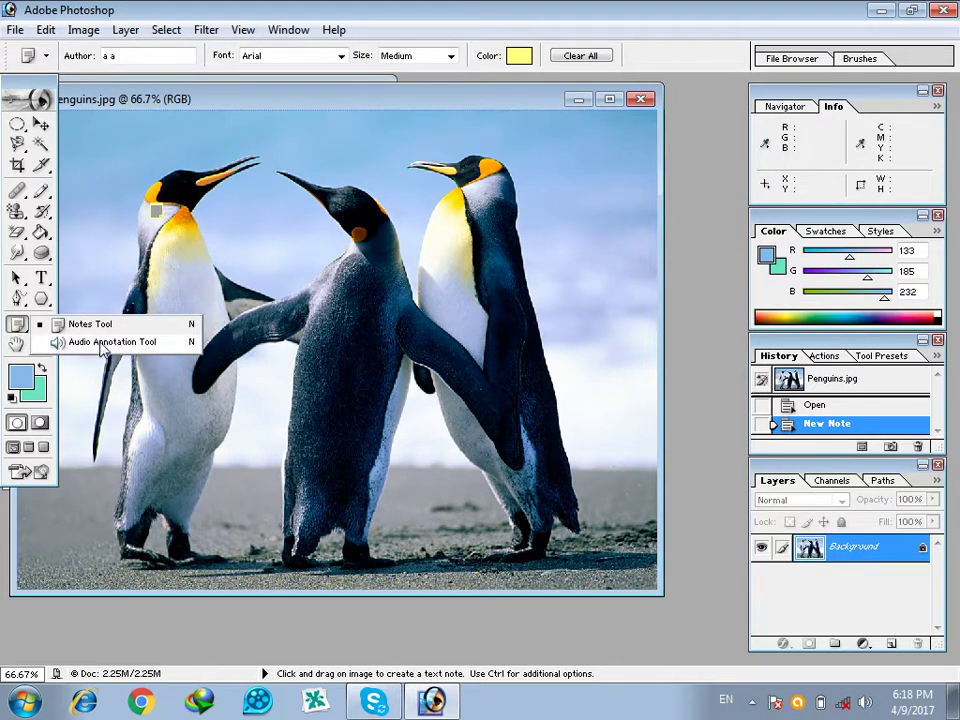
{"action": "left_click", "coordinate": [103, 343]}
{"action": "left_click", "coordinate": [176, 257]}
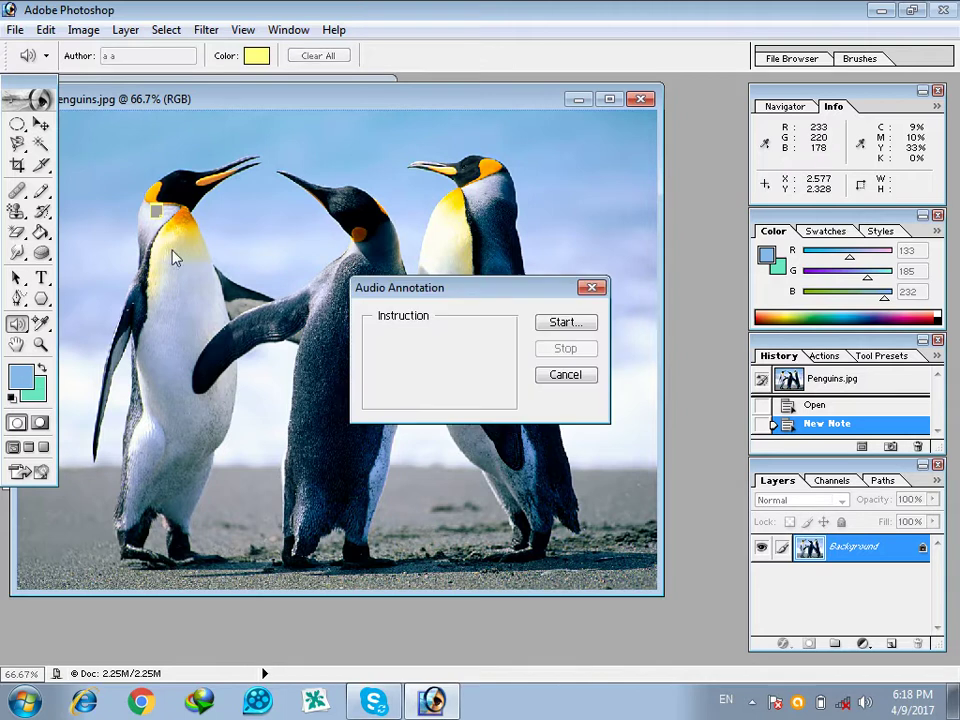
{"action": "left_click", "coordinate": [560, 322]}
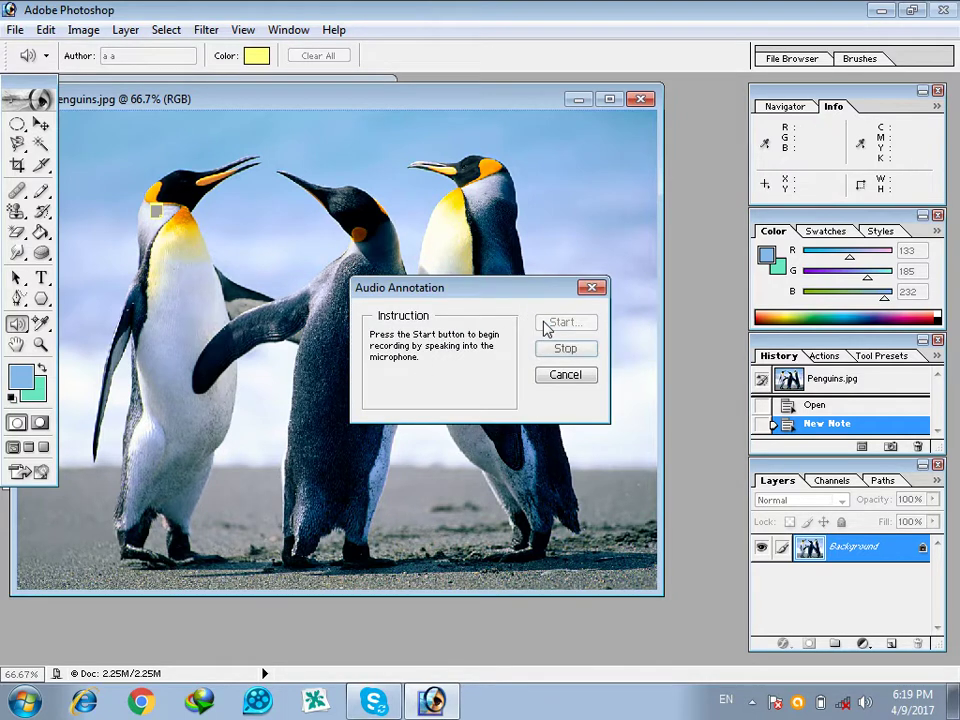
{"action": "left_click", "coordinate": [564, 376]}
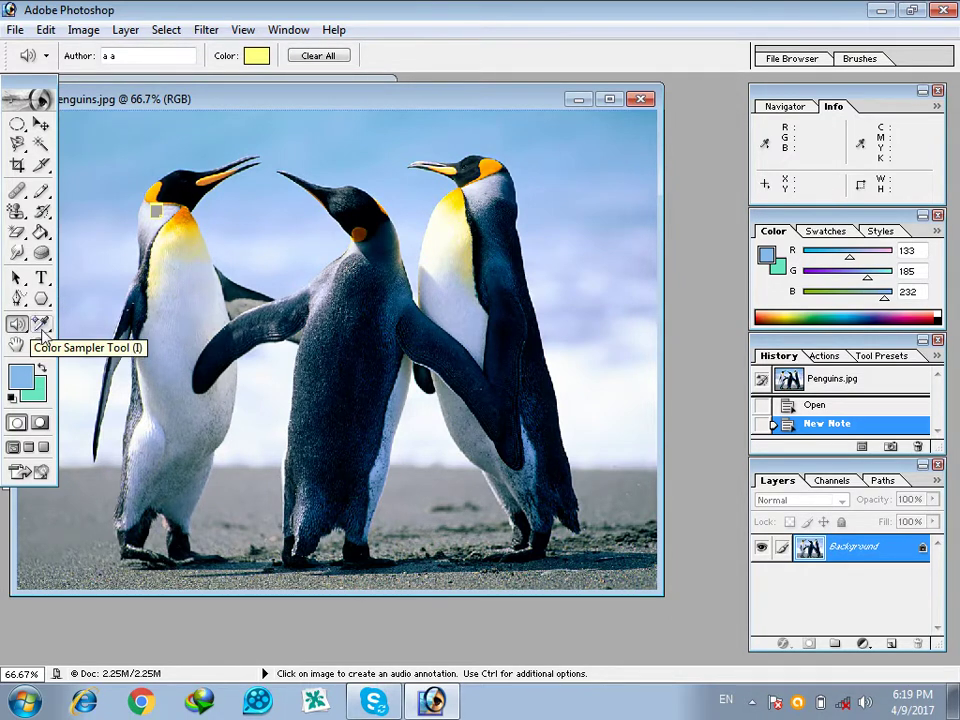
Step: Sample the penguin's orange beak to make the foreground colour #D47D09 (R 212, G 125, B 9)
{"action": "left_click_drag", "start_coordinate": [42, 335], "coordinate": [80, 321]}
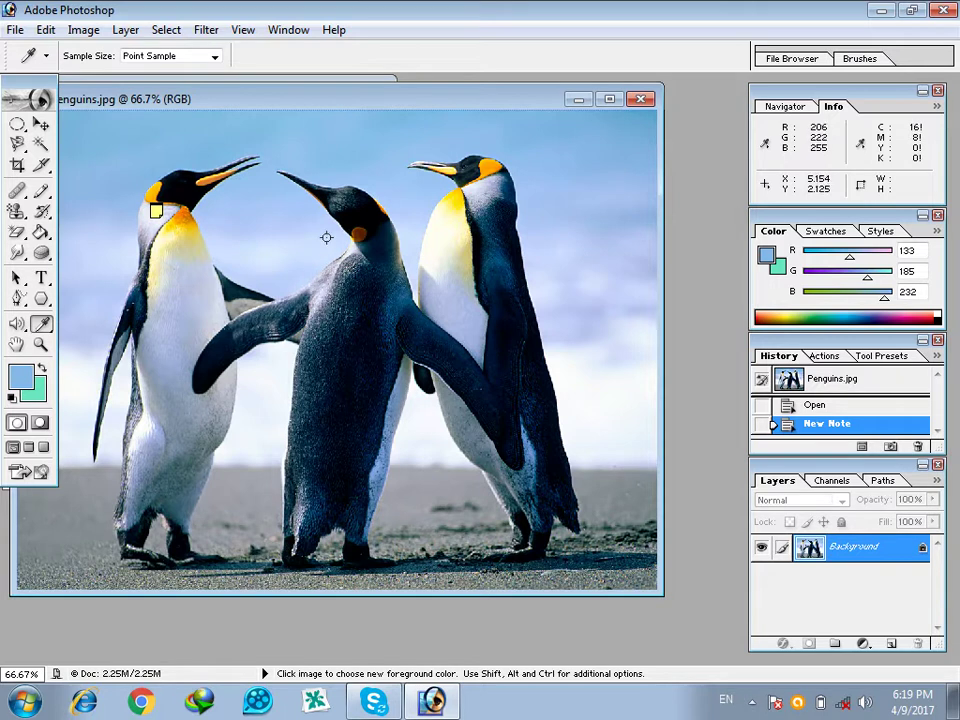
{"action": "left_click", "coordinate": [22, 378]}
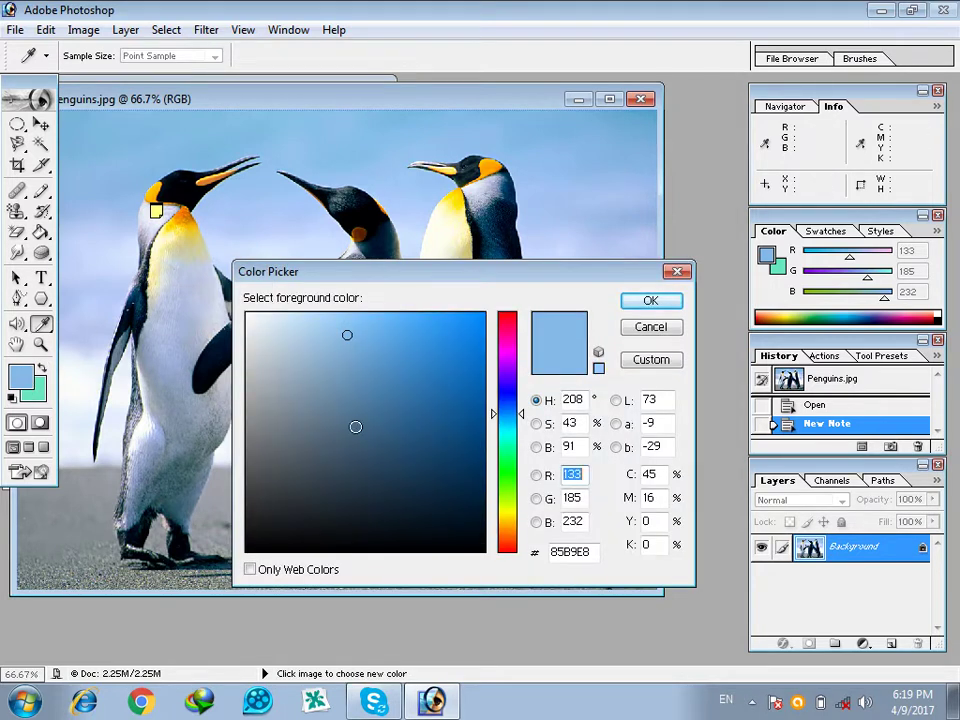
{"action": "left_click", "coordinate": [233, 176]}
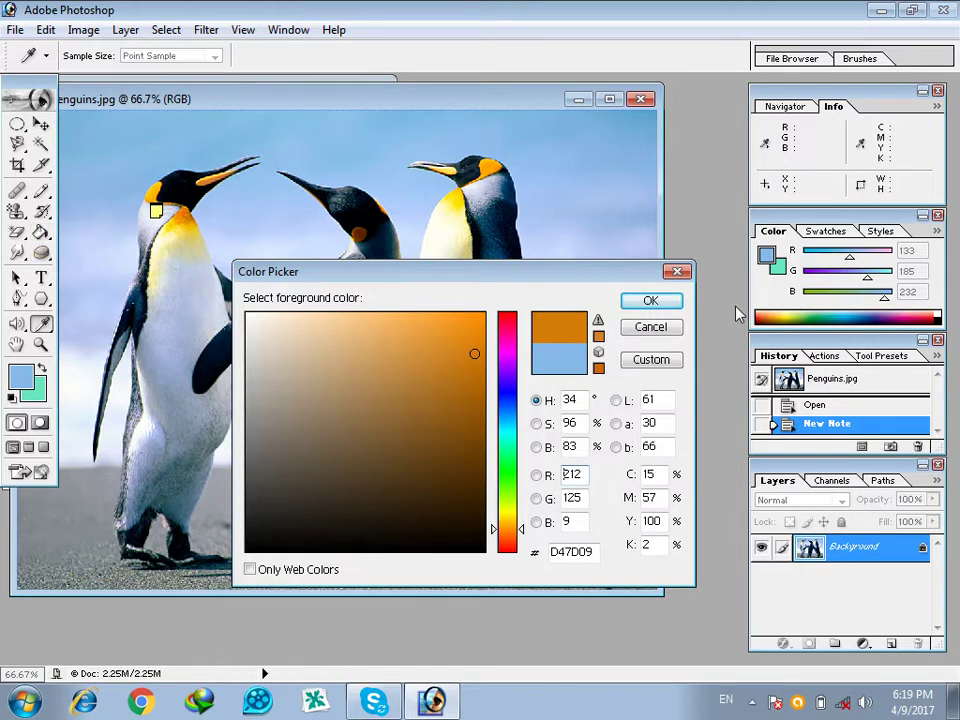
{"action": "left_click", "coordinate": [665, 300]}
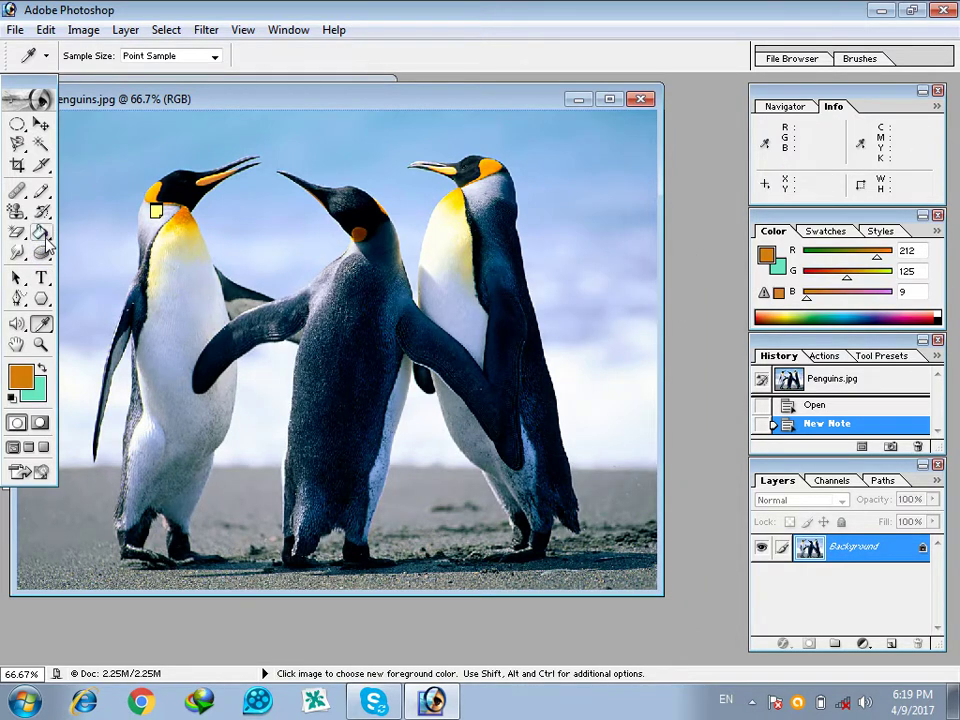
{"action": "left_click", "coordinate": [41, 232]}
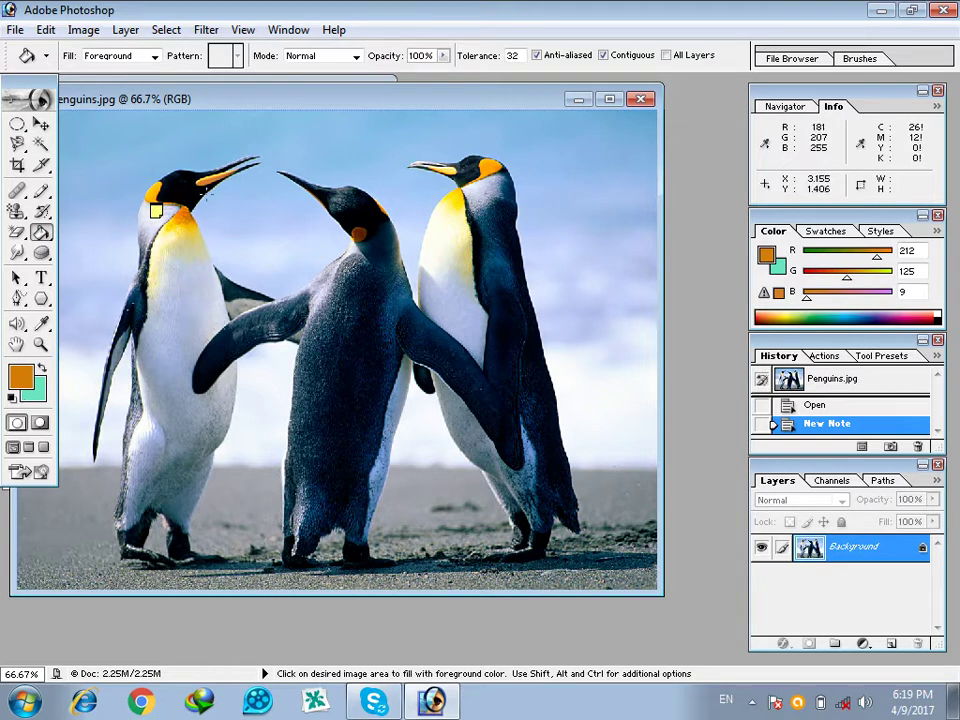
Step: Paint-bucket the upper, right, lower and between-penguin sky areas orange
{"action": "left_click", "coordinate": [573, 170]}
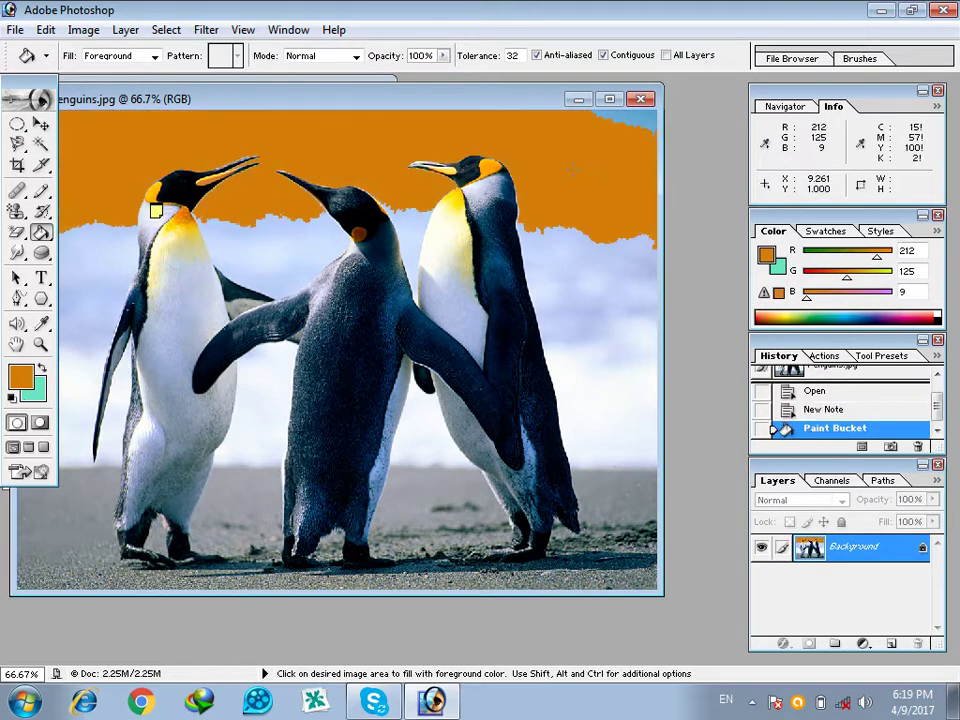
{"action": "left_click", "coordinate": [604, 360]}
{"action": "left_click", "coordinate": [434, 429]}
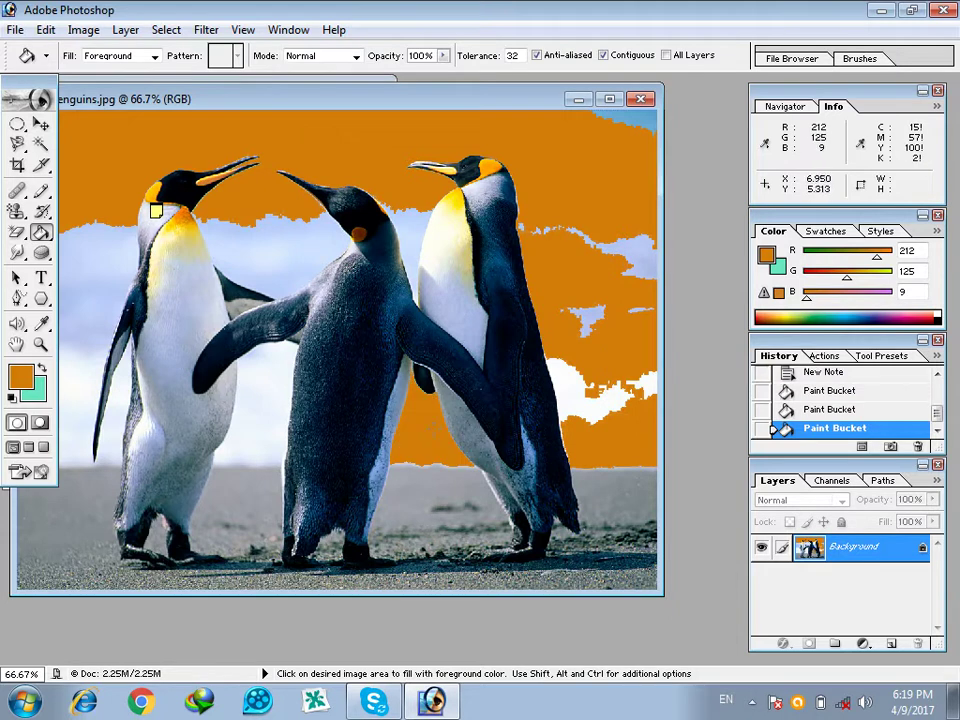
{"action": "left_click", "coordinate": [257, 456]}
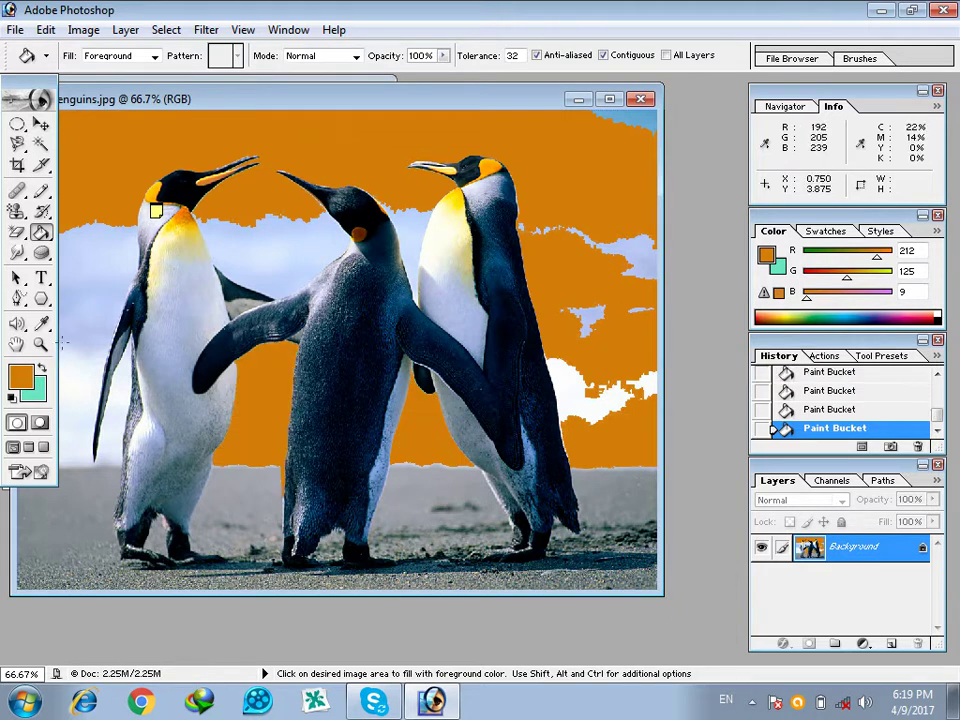
{"action": "left_click", "coordinate": [62, 342]}
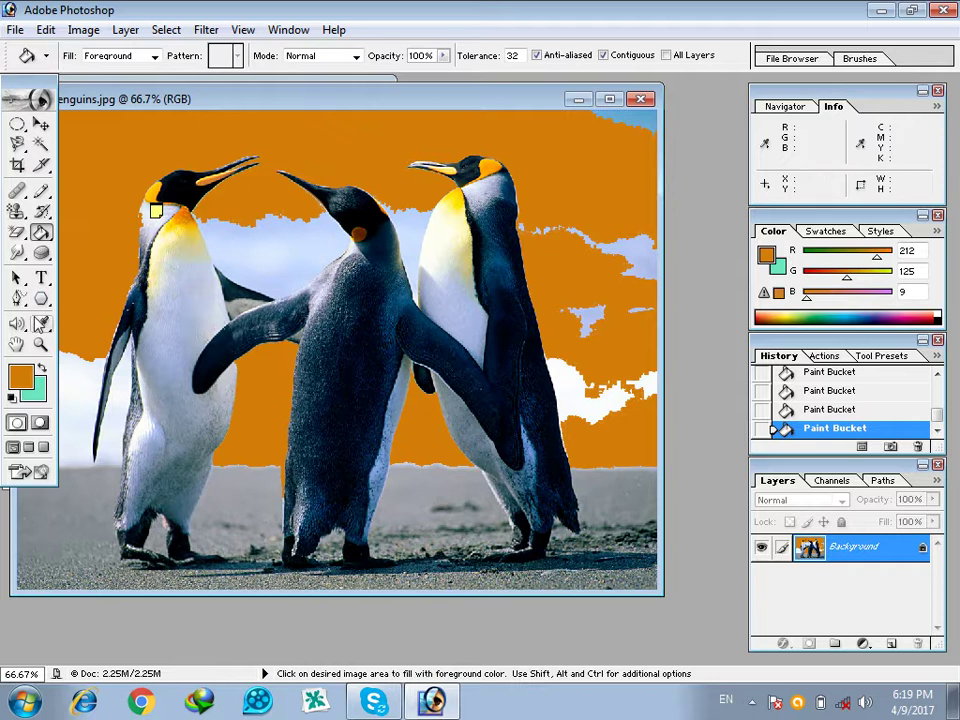
{"action": "left_click", "coordinate": [22, 346]}
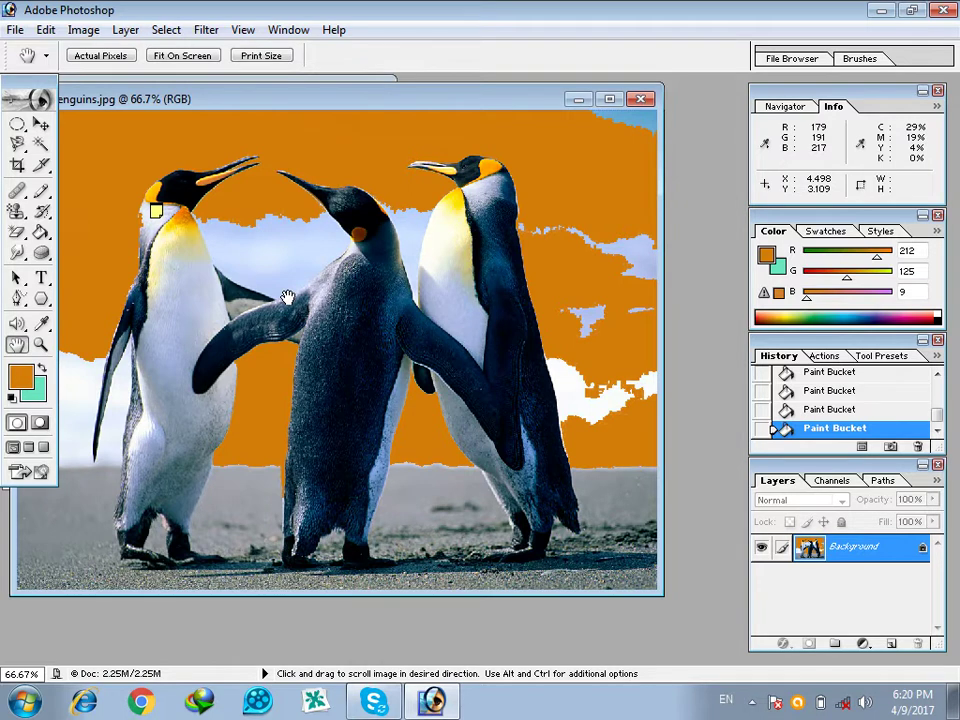
{"action": "key", "text": "z"}
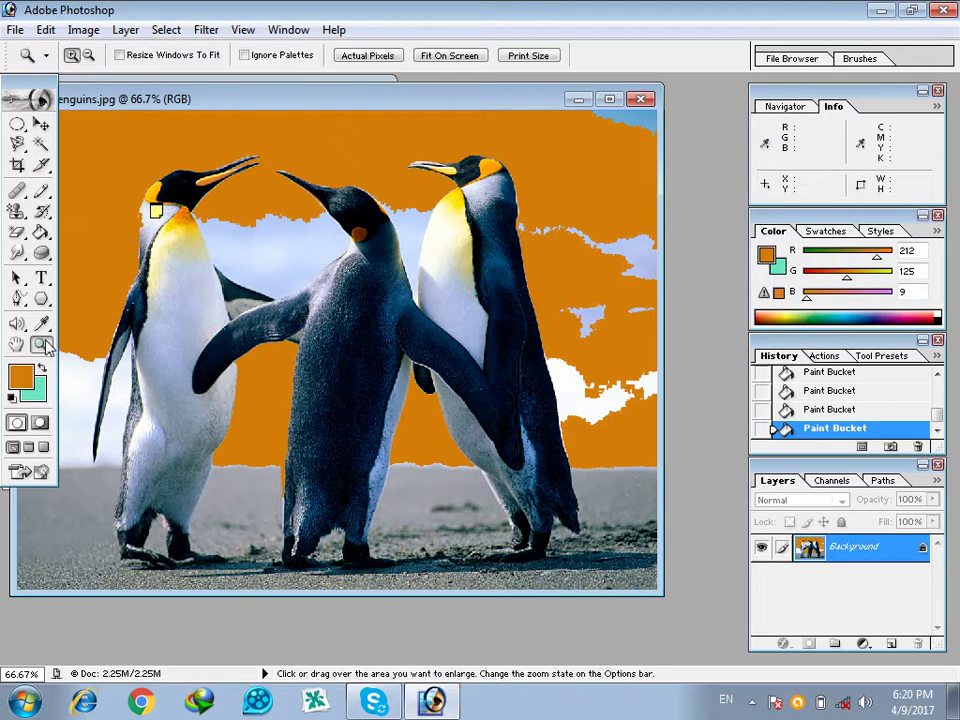
{"action": "left_click", "coordinate": [290, 320]}
{"action": "left_click", "coordinate": [290, 320]}
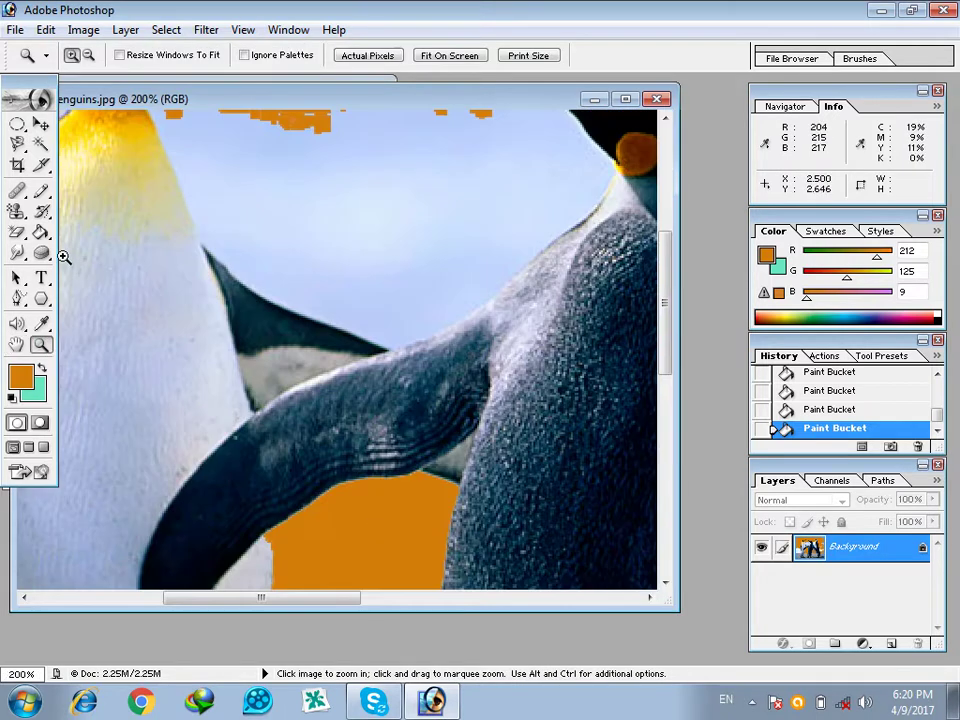
{"action": "left_click", "coordinate": [17, 344]}
{"action": "mouse_move", "coordinate": [238, 264]}
{"action": "left_mouse_down"}
{"action": "mouse_move", "coordinate": [264, 388]}
{"action": "mouse_move", "coordinate": [236, 364]}
{"action": "mouse_move", "coordinate": [240, 446]}
{"action": "mouse_move", "coordinate": [241, 260]}
{"action": "mouse_move", "coordinate": [141, 394]}
{"action": "mouse_move", "coordinate": [328, 191]}
{"action": "mouse_move", "coordinate": [313, 107]}
{"action": "mouse_move", "coordinate": [76, 300]}
{"action": "left_mouse_up"}
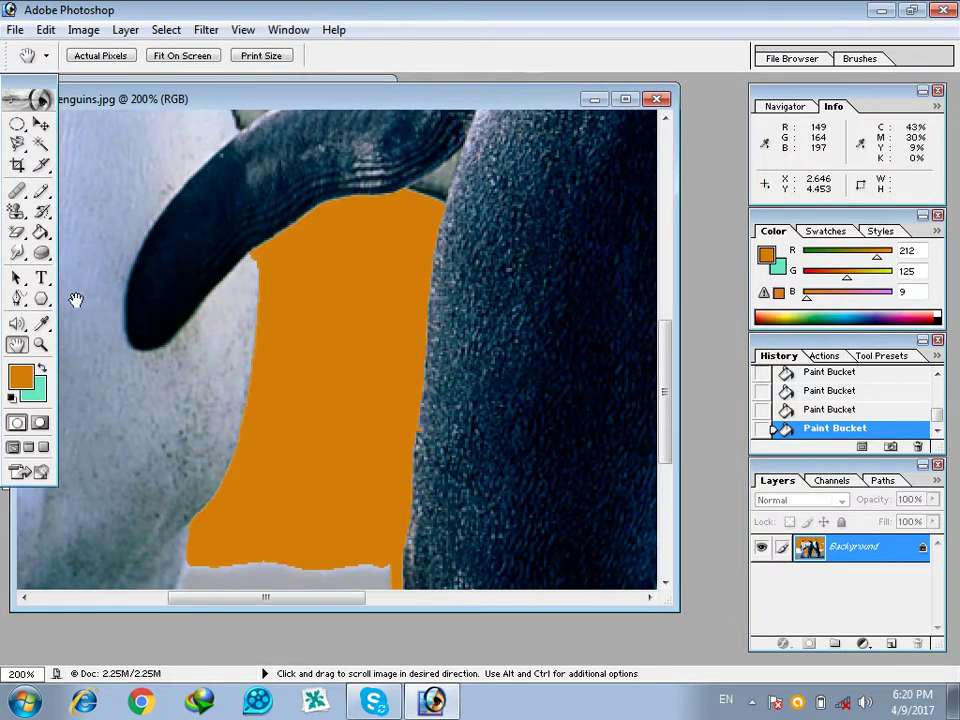
{"action": "left_click", "coordinate": [41, 344]}
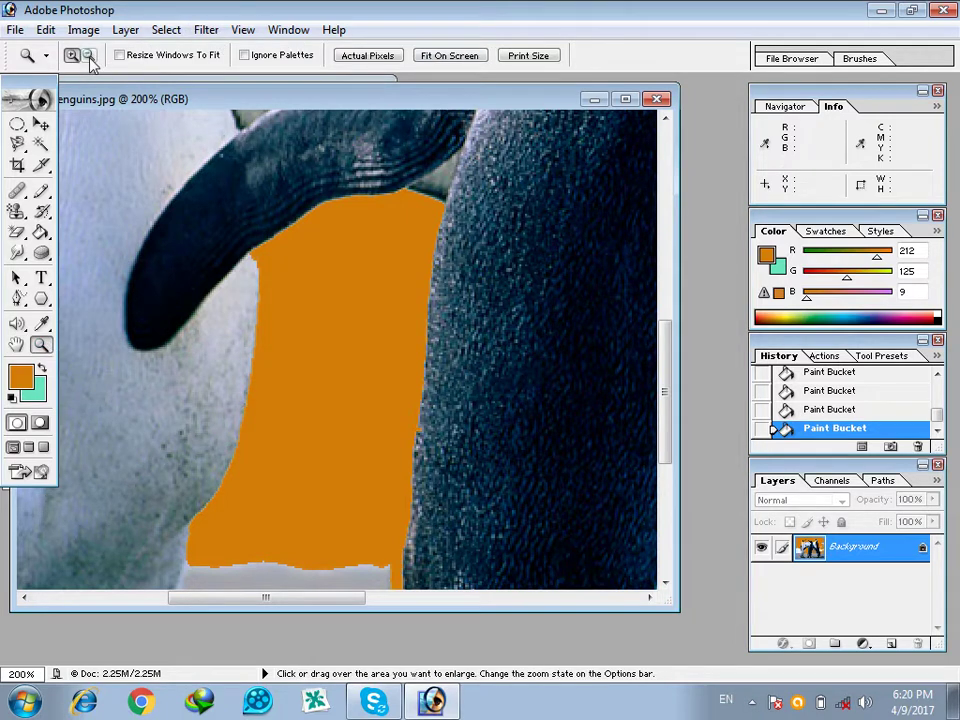
{"action": "left_click", "coordinate": [266, 330]}
{"action": "left_click", "coordinate": [266, 330]}
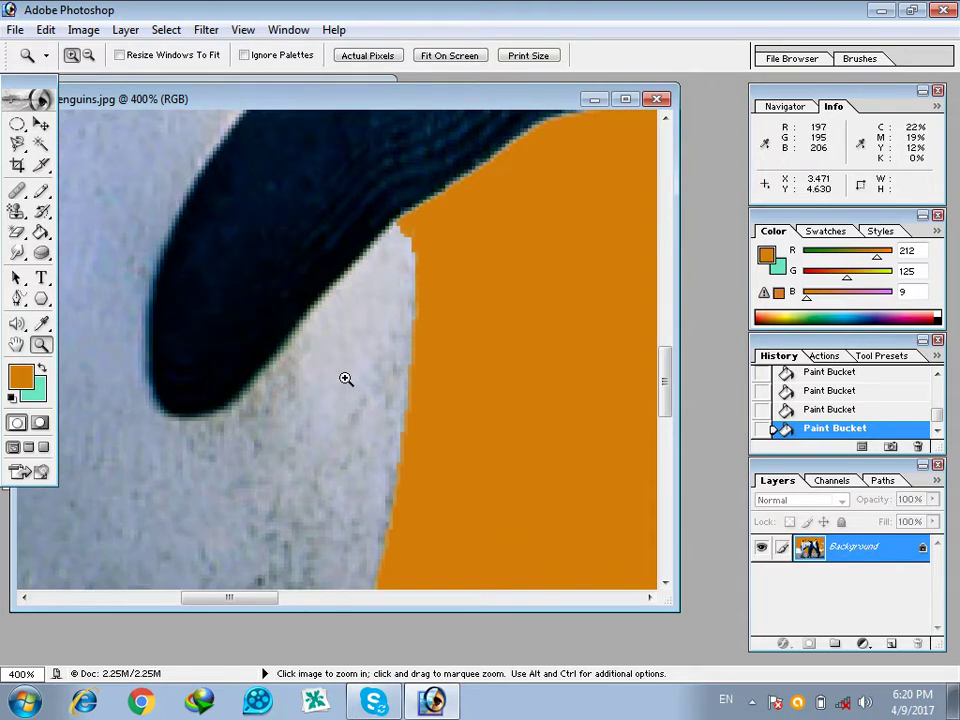
{"action": "left_click", "coordinate": [346, 379]}
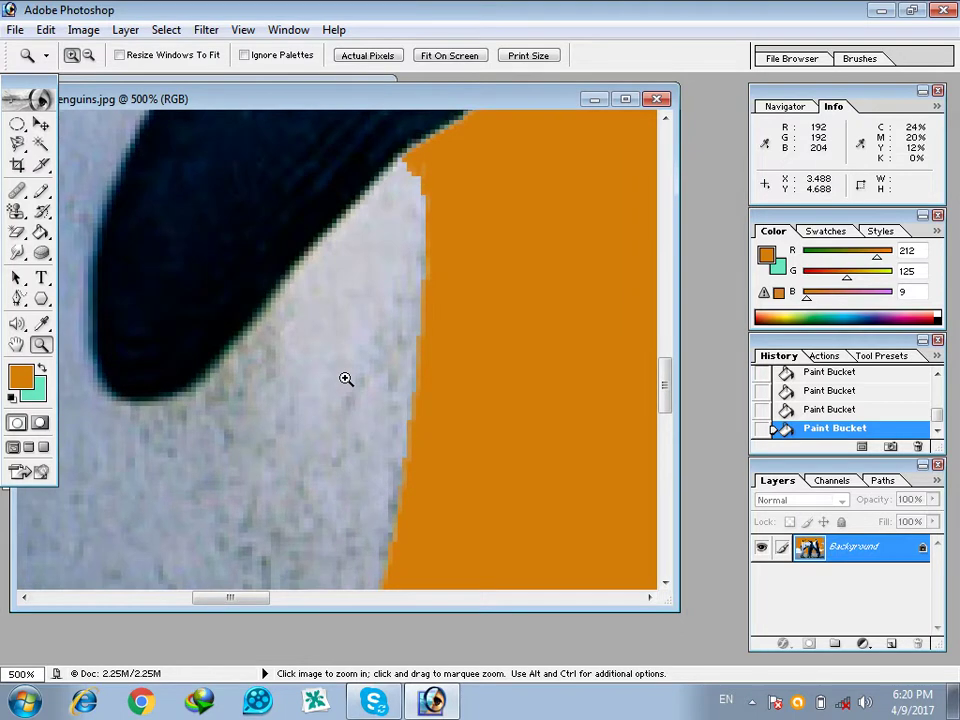
{"action": "left_click", "coordinate": [346, 379]}
{"action": "left_click", "coordinate": [345, 379]}
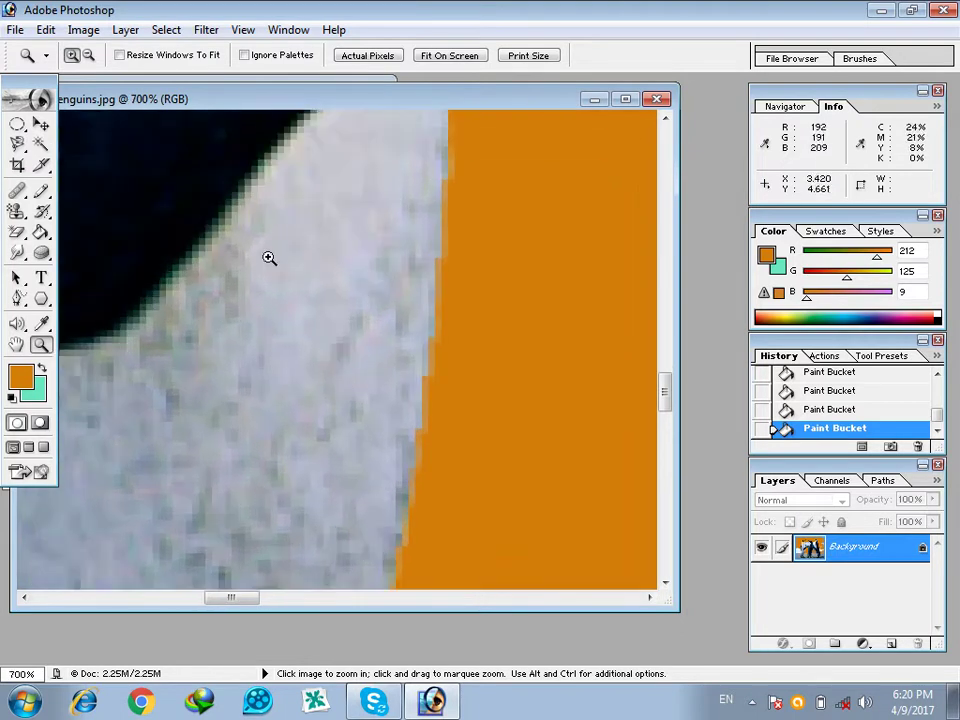
{"action": "left_click", "coordinate": [88, 55]}
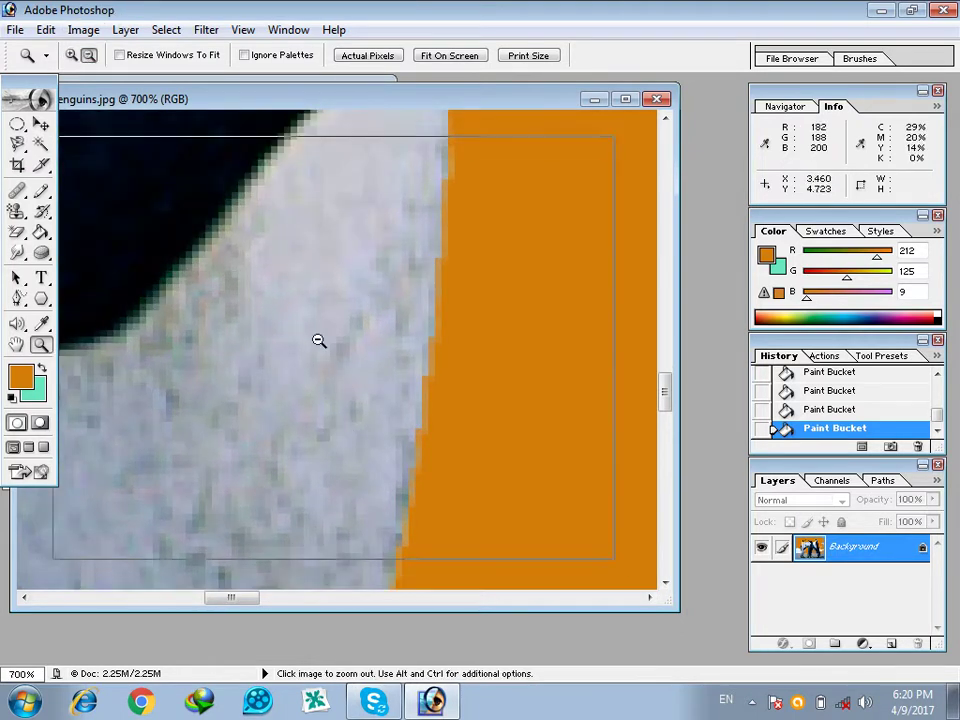
{"action": "left_click", "coordinate": [318, 341]}
{"action": "left_click", "coordinate": [319, 341]}
{"action": "left_click", "coordinate": [318, 341]}
{"action": "left_click", "coordinate": [318, 341]}
{"action": "left_click", "coordinate": [317, 340]}
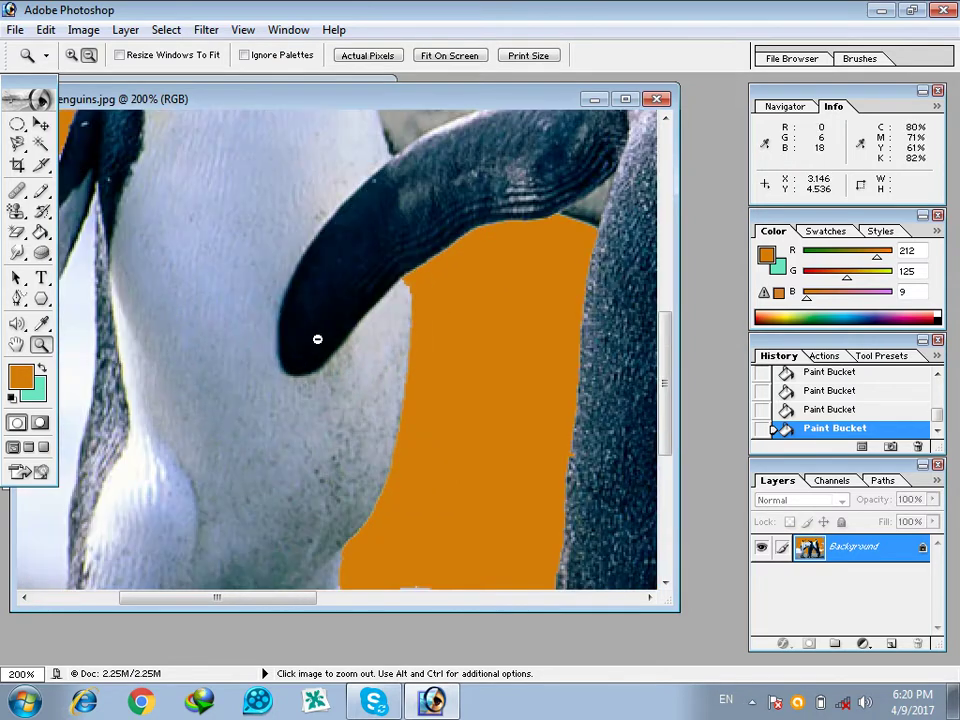
{"action": "left_click", "coordinate": [317, 339]}
{"action": "left_click", "coordinate": [317, 339]}
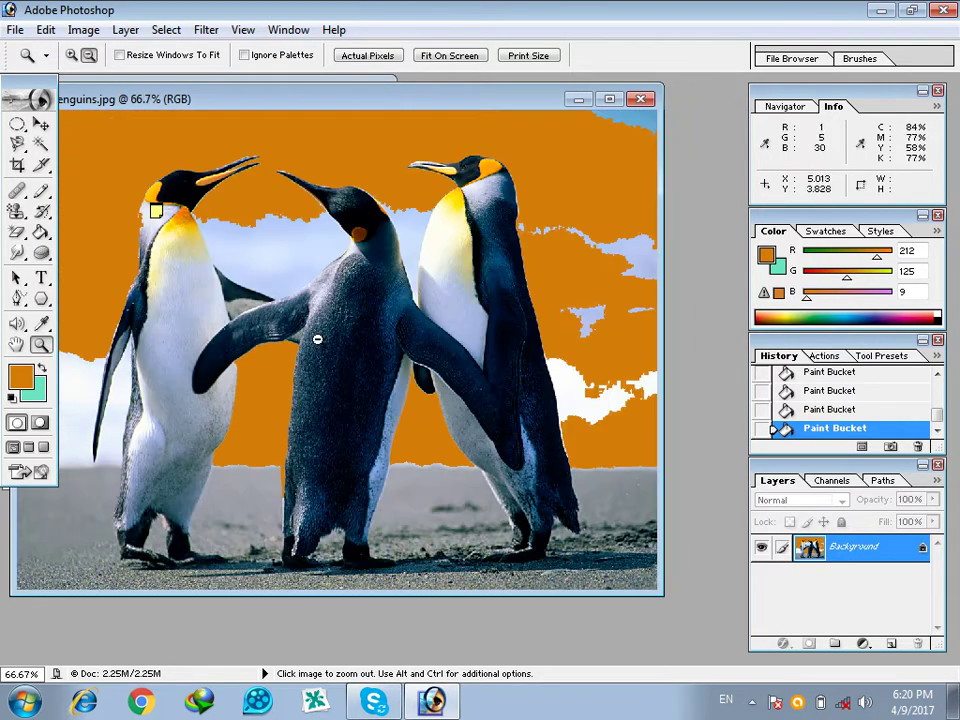
{"action": "left_click", "coordinate": [24, 376]}
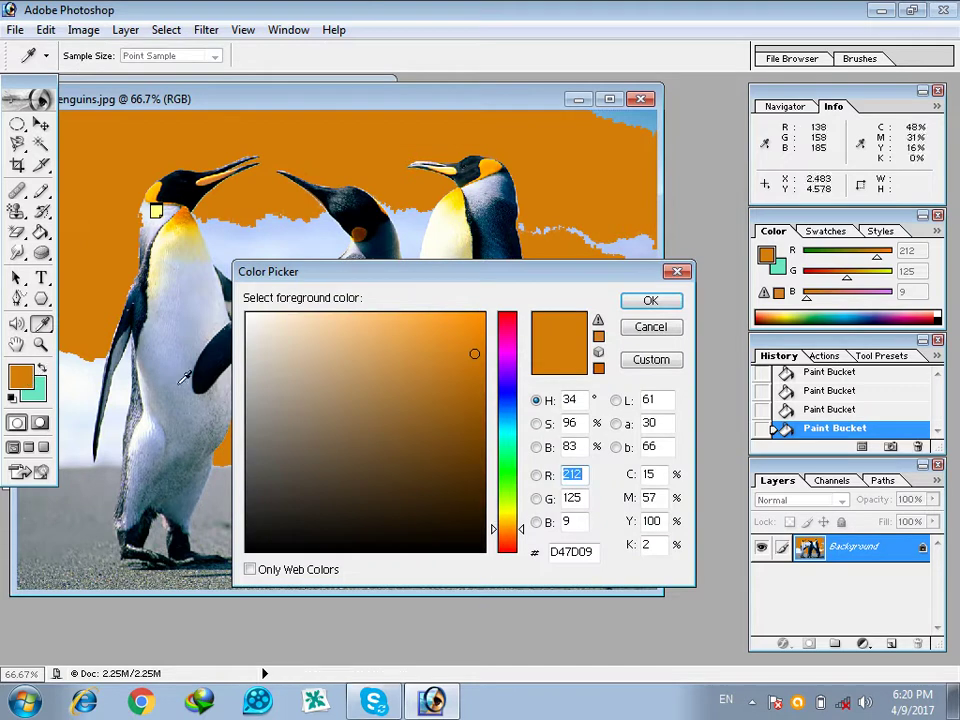
{"action": "left_click", "coordinate": [636, 306]}
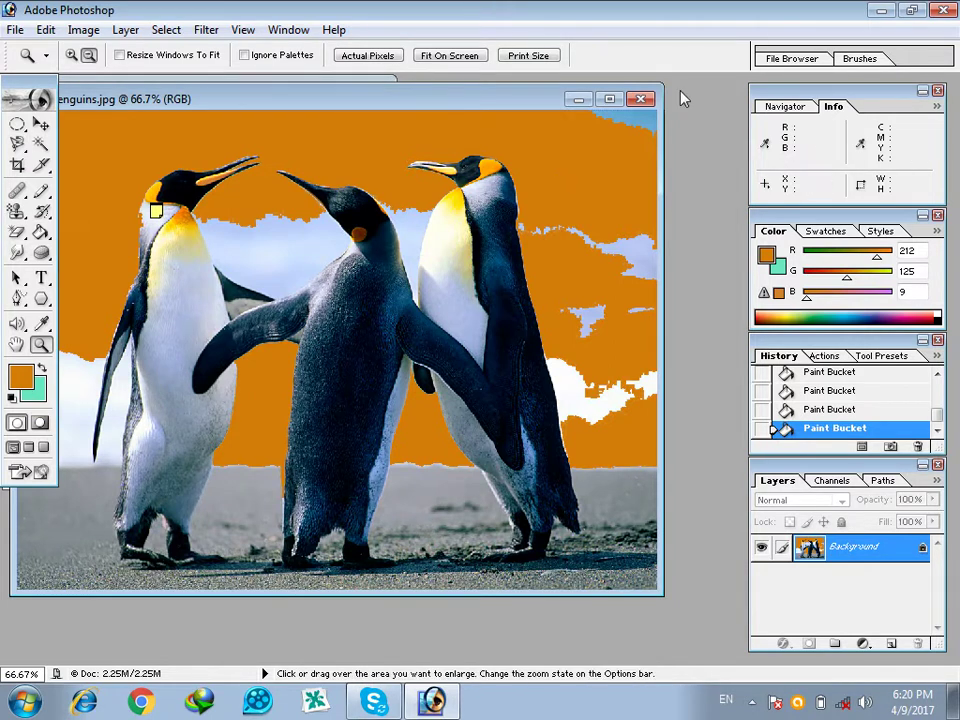
Step: Close Penguins.jpg and discard its changes
{"action": "left_click", "coordinate": [640, 99]}
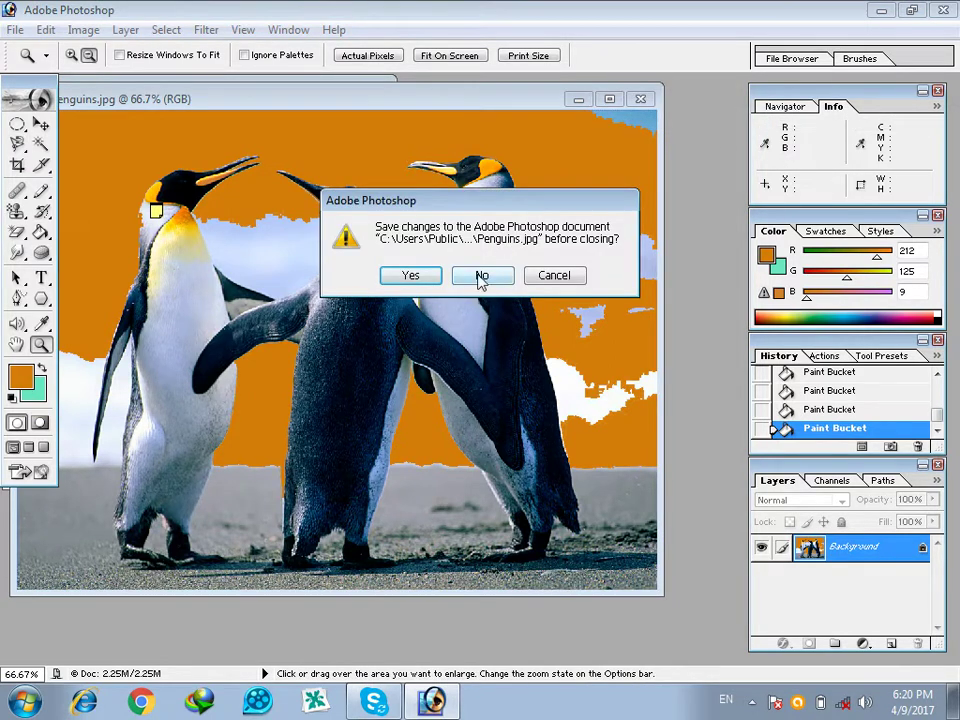
{"action": "left_click", "coordinate": [481, 275]}
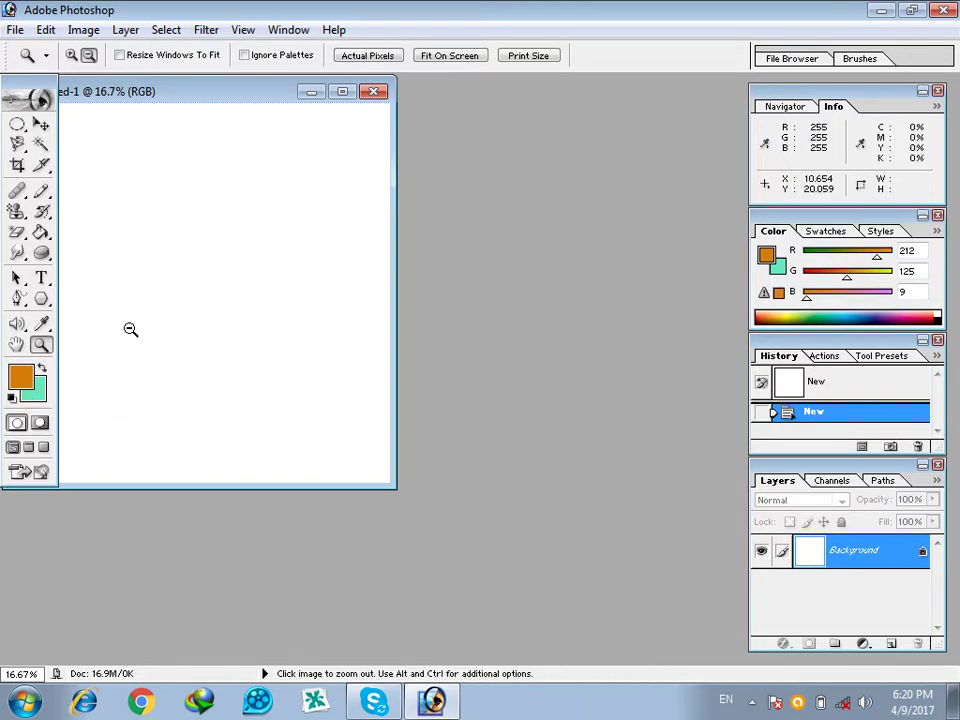
Step: Fill Untitled-1 with teal background, then orange foreground, and toggle Quick Mask on and off
{"action": "key", "text": "ctrl"}
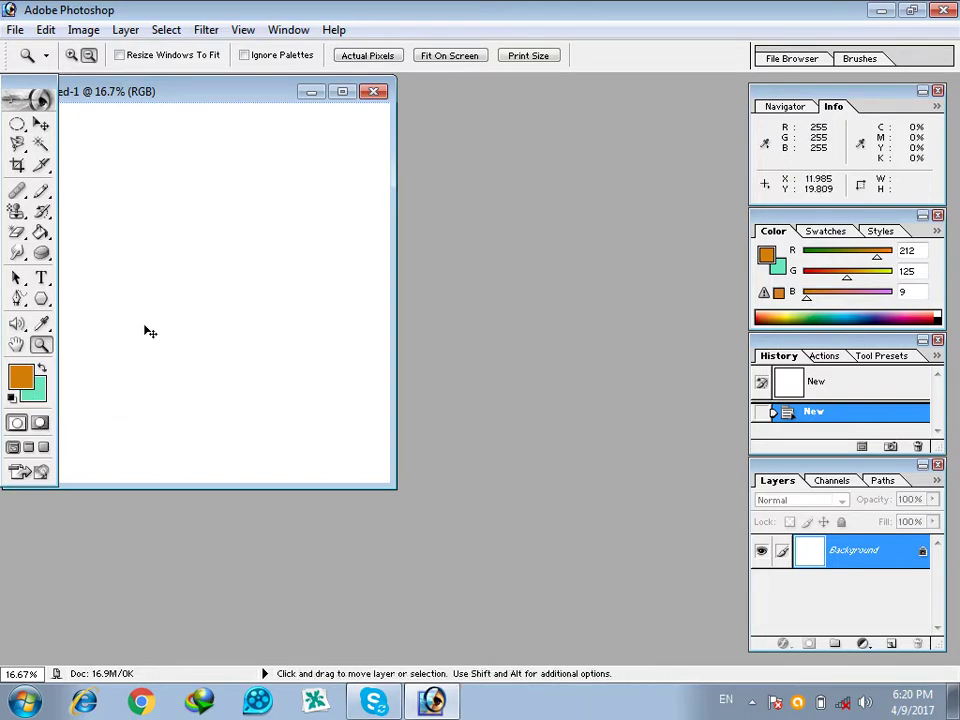
{"action": "key", "text": "ctrl+BackSpace"}
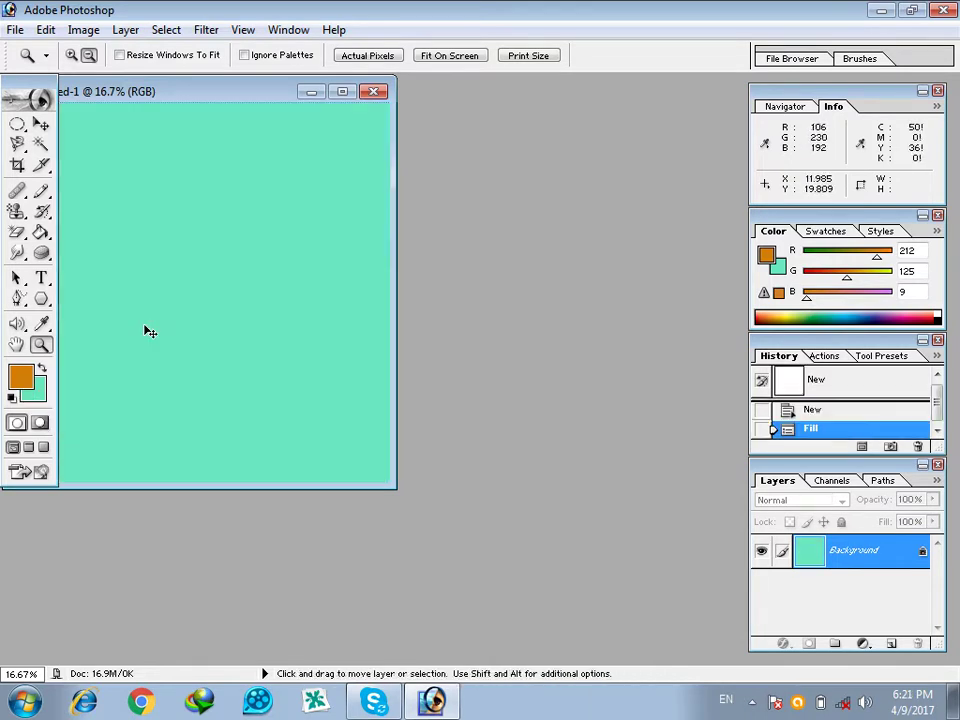
{"action": "key", "text": "alt"}
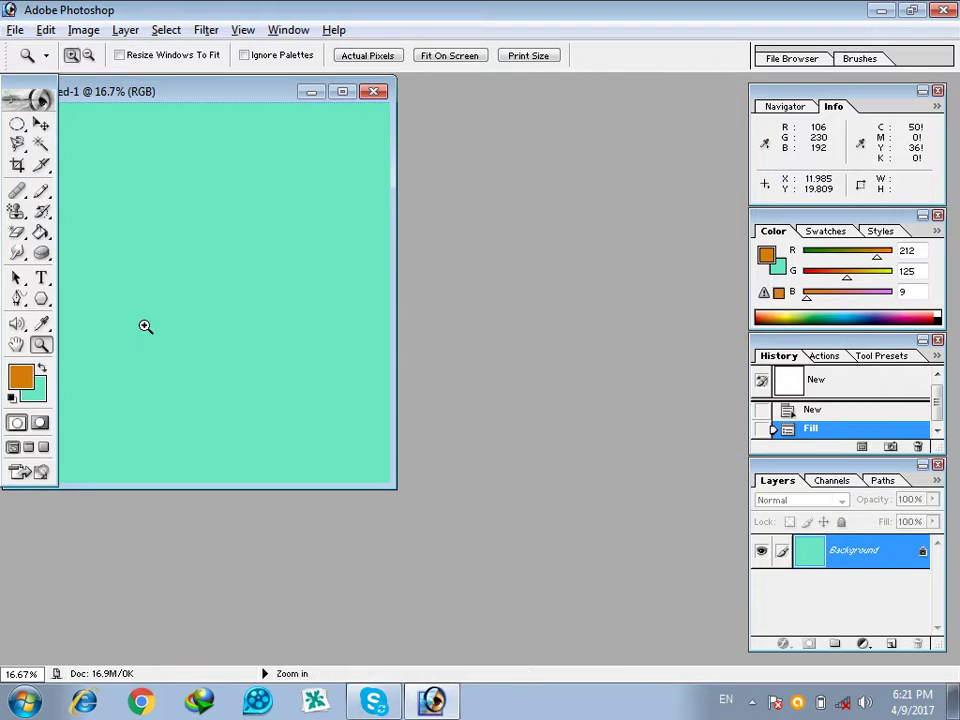
{"action": "key", "text": "alt+BackSpace"}
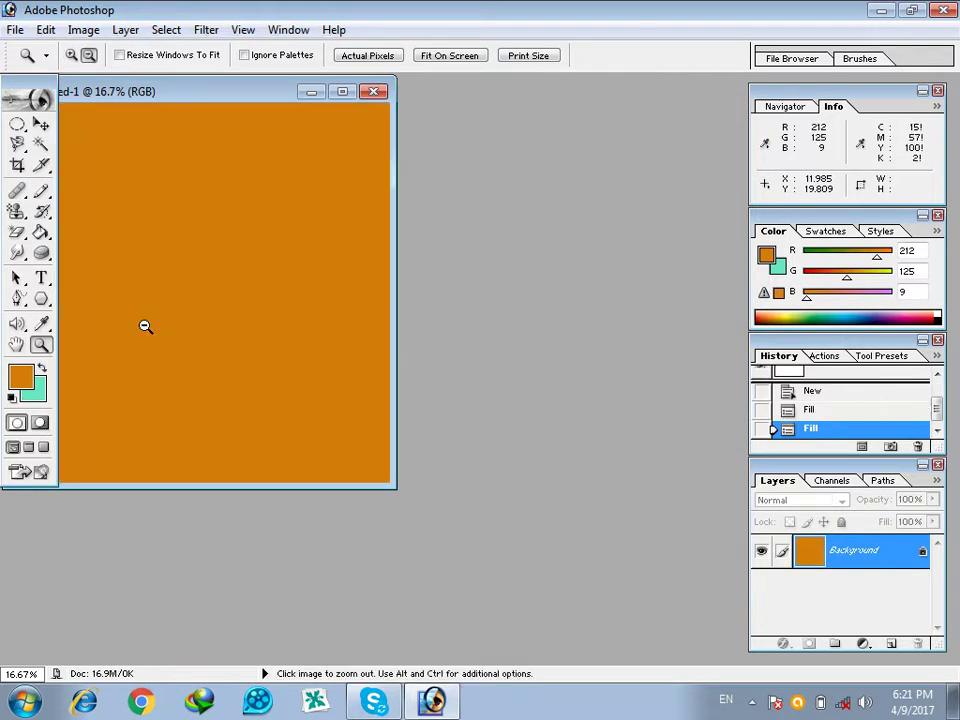
{"action": "left_click", "coordinate": [40, 422]}
{"action": "left_click", "coordinate": [16, 422]}
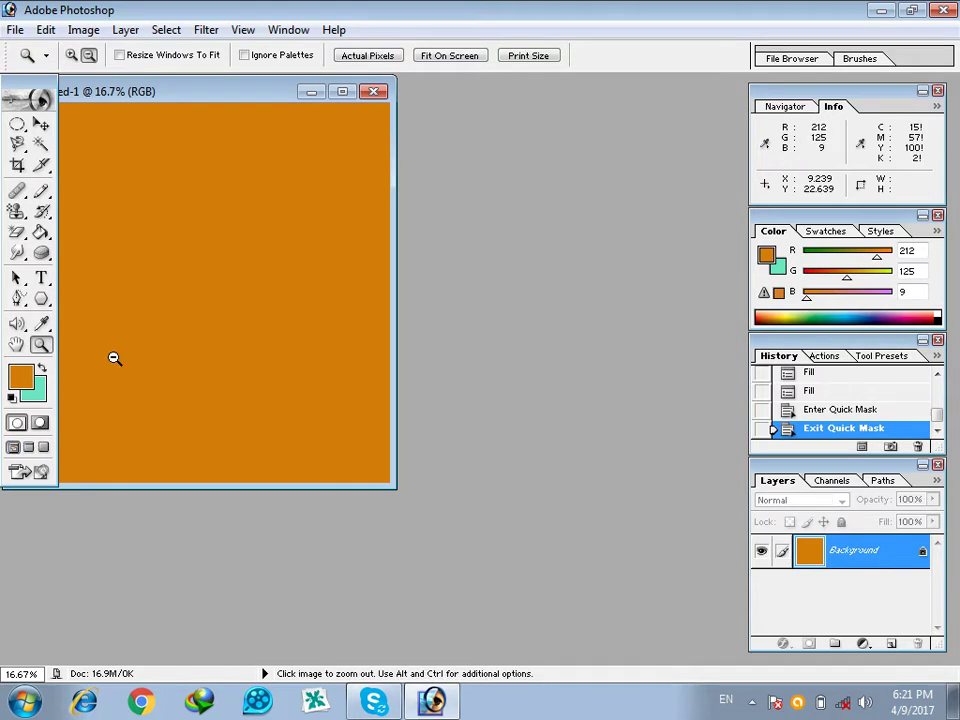
{"action": "left_click", "coordinate": [28, 447]}
{"action": "left_click", "coordinate": [44, 448]}
{"action": "left_click", "coordinate": [29, 448]}
{"action": "left_click", "coordinate": [13, 448]}
{"action": "left_click", "coordinate": [29, 448]}
{"action": "left_click", "coordinate": [44, 448]}
{"action": "left_click", "coordinate": [13, 448]}
{"action": "left_click", "coordinate": [29, 448]}
{"action": "left_click", "coordinate": [44, 448]}
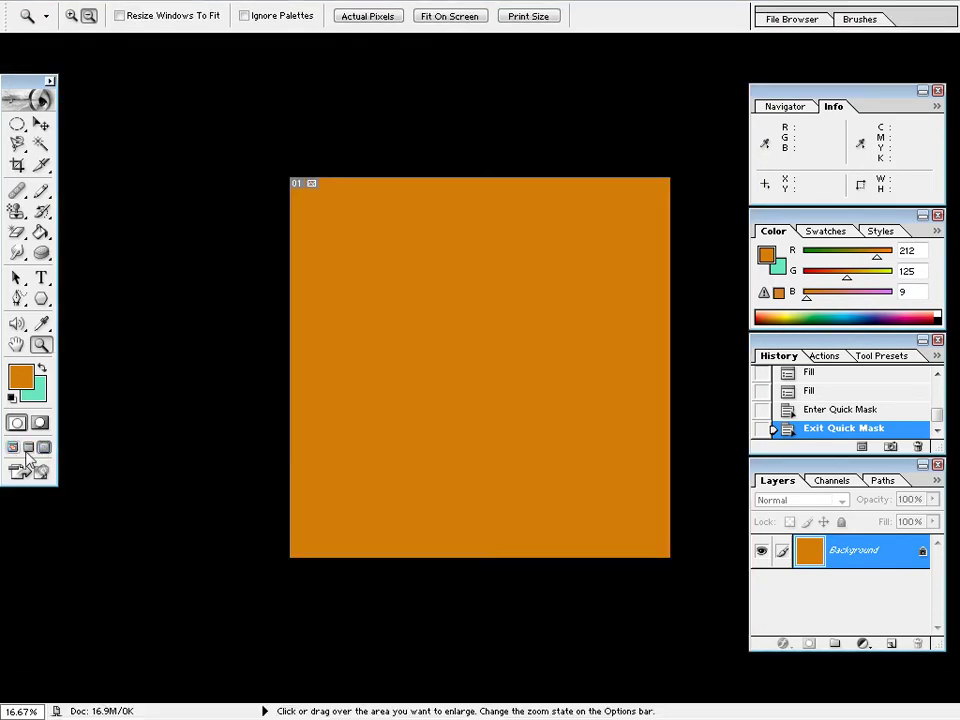
{"action": "left_click", "coordinate": [13, 448]}
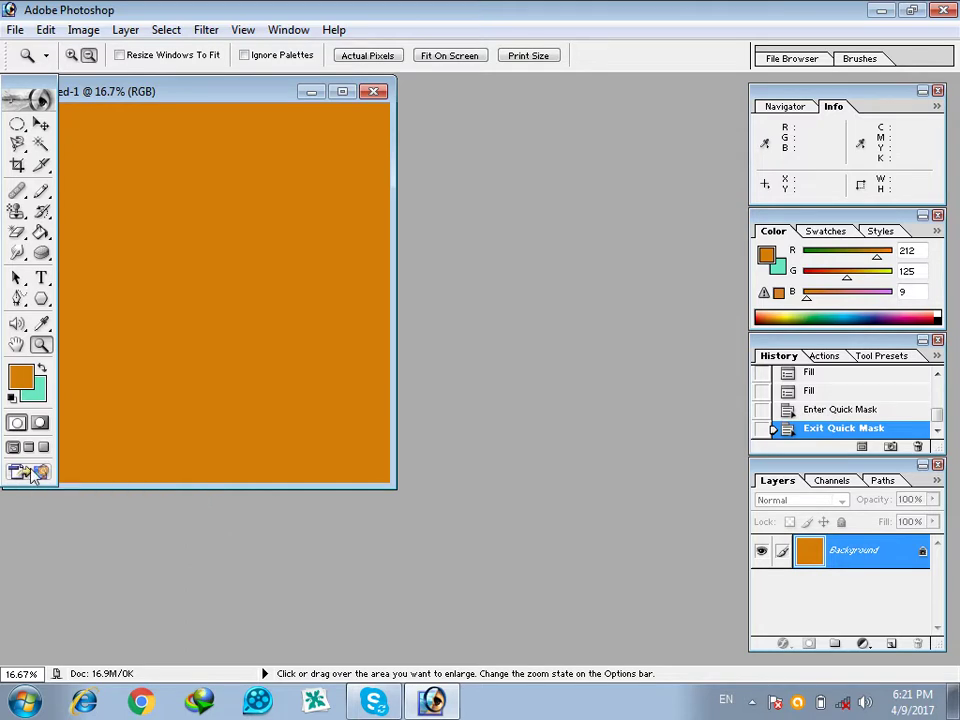
{"action": "key", "text": "alt"}
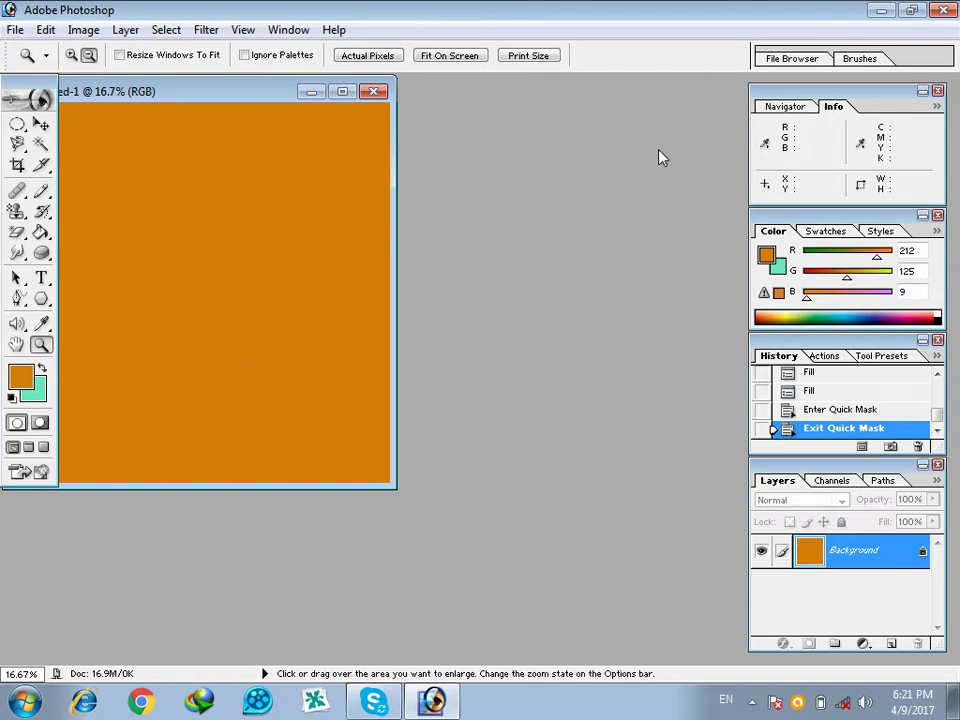
Step: Quit Photoshop, answering No to saving Untitled-1
{"action": "left_click", "coordinate": [941, 11]}
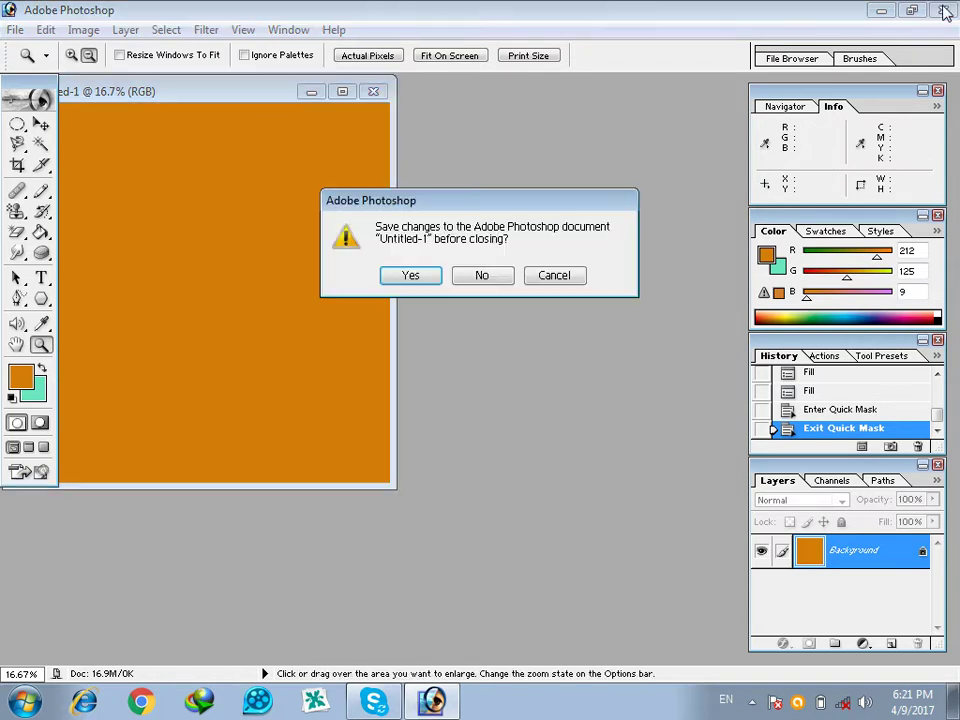
{"action": "left_click", "coordinate": [503, 278]}
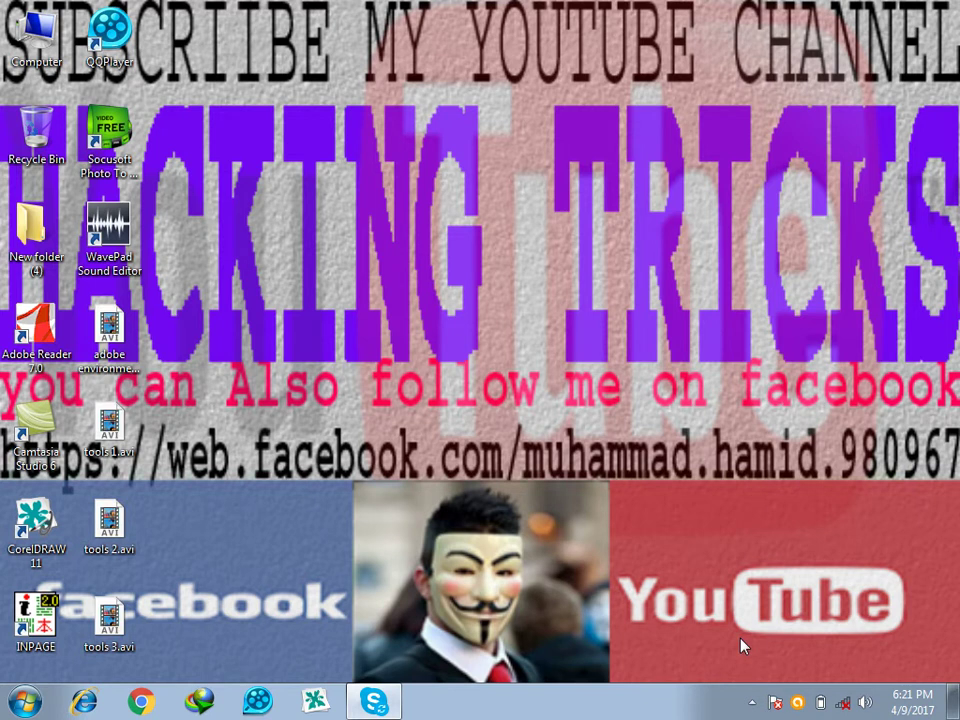
Step: Open the Camtasia Recorder icon's right-click menu from the hidden tray icons
{"action": "left_click", "coordinate": [754, 701]}
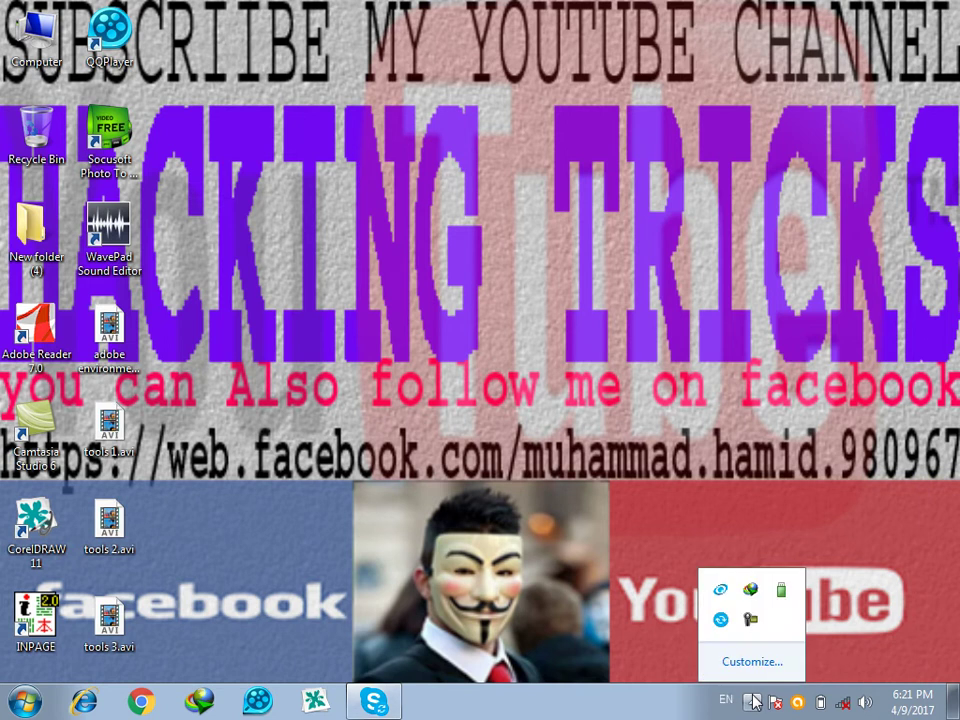
{"action": "right_click", "coordinate": [746, 619]}
{"action": "mouse_move", "coordinate": [792, 557]}
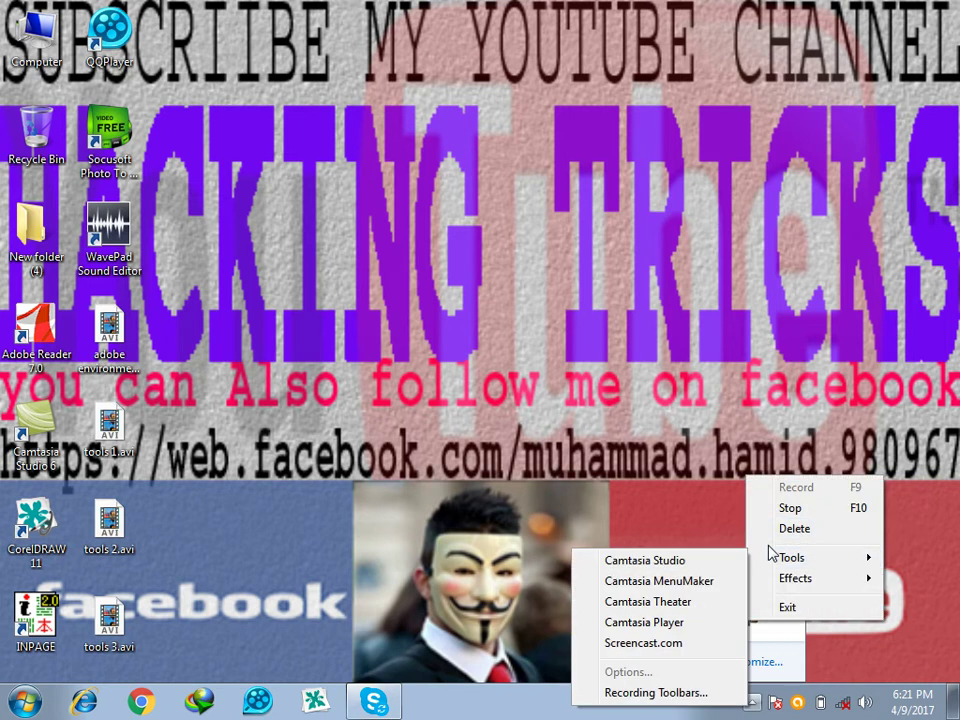